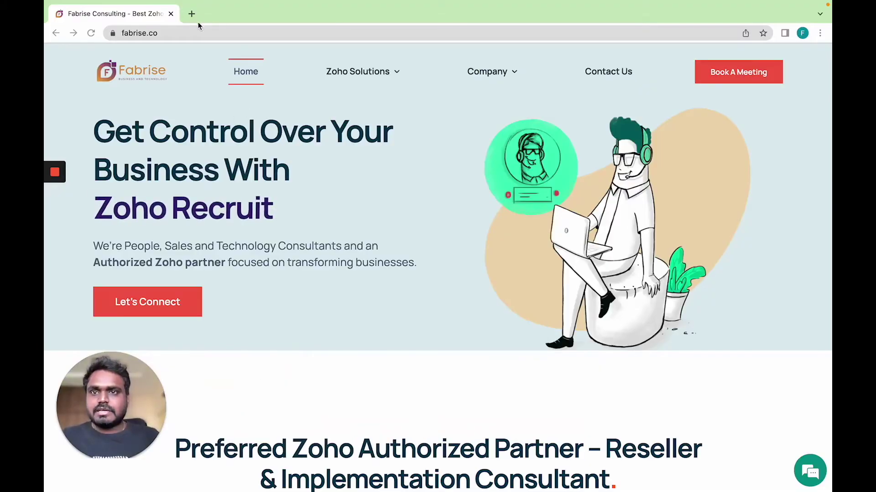
- Load the Zoho Mail site (zoho.com/mail) in a new browser tab
{"action": "left_click", "coordinate": [192, 14]}
{"action": "left_click", "coordinate": [225, 36]}
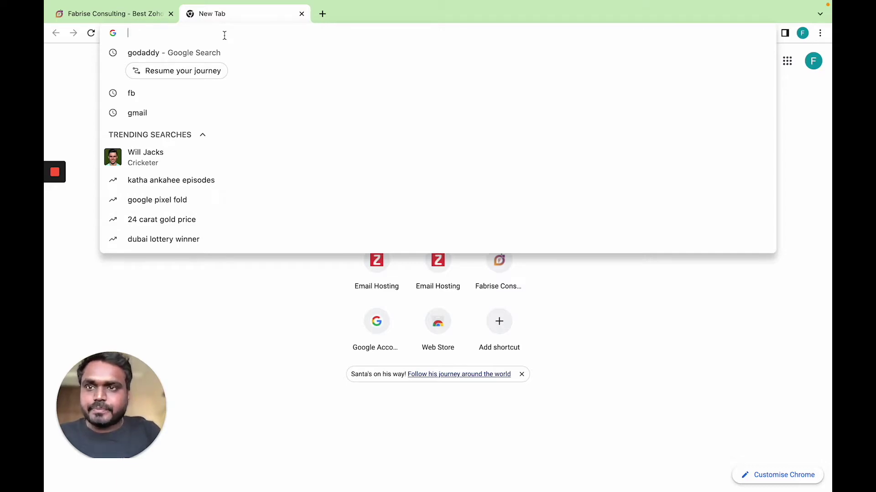
{"action": "type", "text": "p"}
{"action": "key", "text": "BackSpace"}
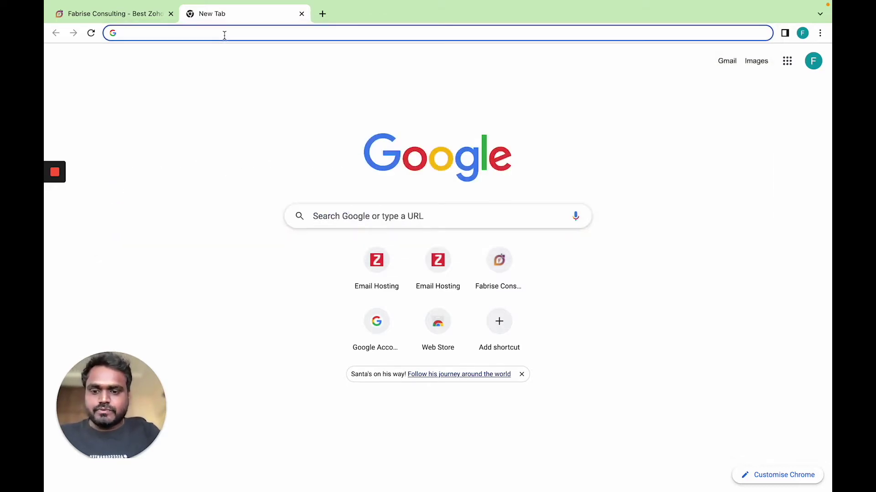
{"action": "type", "text": "zoho"}
{"action": "key", "text": "Return"}
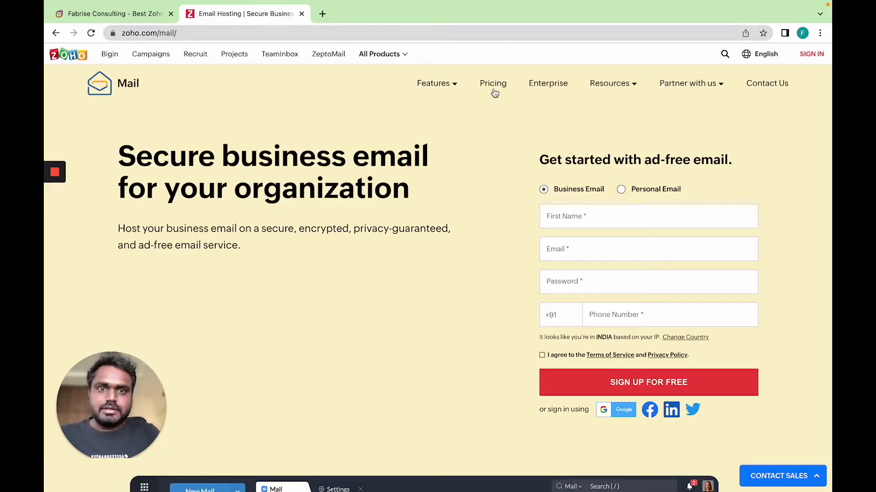
- Go to the Pricing page and compare the Mail Lite, Mail Premium and Workplace plans
{"action": "left_click", "coordinate": [494, 92]}
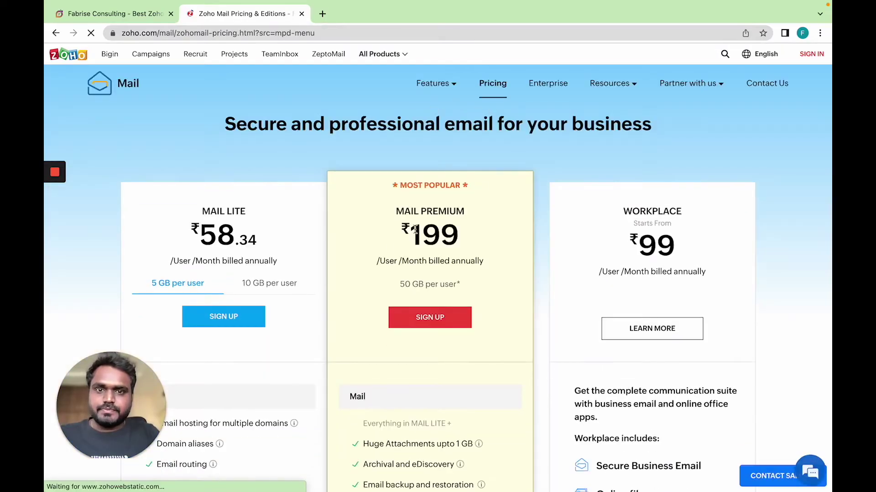
{"action": "scroll", "coordinate": [388, 247], "scroll_direction": "down", "scroll_amount": 3}
{"action": "scroll", "coordinate": [388, 248], "scroll_direction": "up", "scroll_amount": 3}
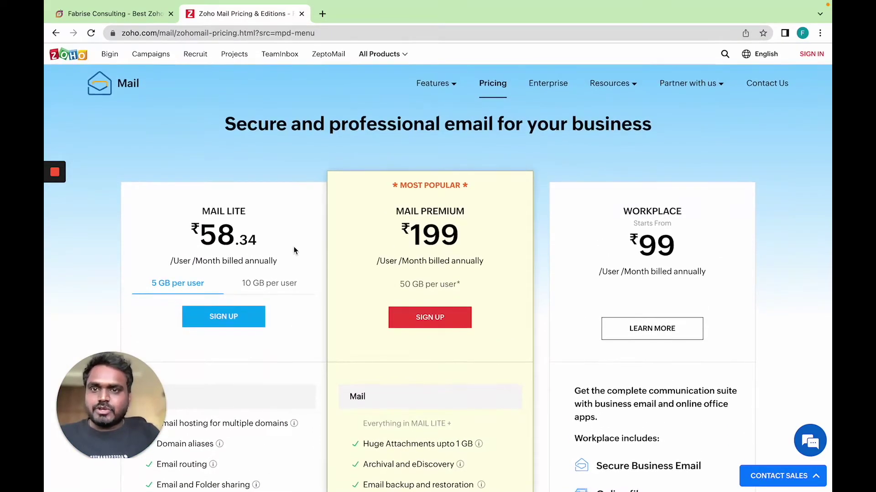
{"action": "scroll", "coordinate": [294, 250], "scroll_direction": "down", "scroll_amount": 1}
{"action": "scroll", "coordinate": [294, 250], "scroll_direction": "up", "scroll_amount": 1}
{"action": "scroll", "coordinate": [294, 250], "scroll_direction": "down", "scroll_amount": 1}
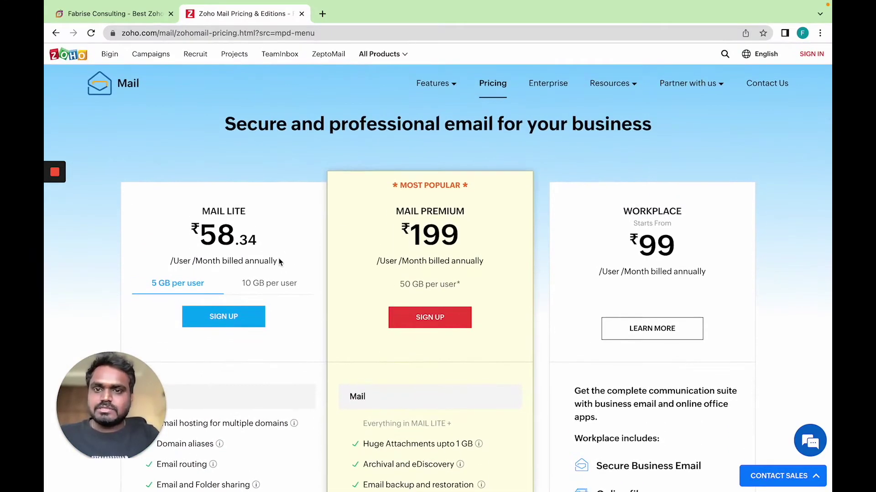
{"action": "scroll", "coordinate": [308, 310], "scroll_direction": "down", "scroll_amount": 2}
{"action": "scroll", "coordinate": [308, 310], "scroll_direction": "up", "scroll_amount": 2}
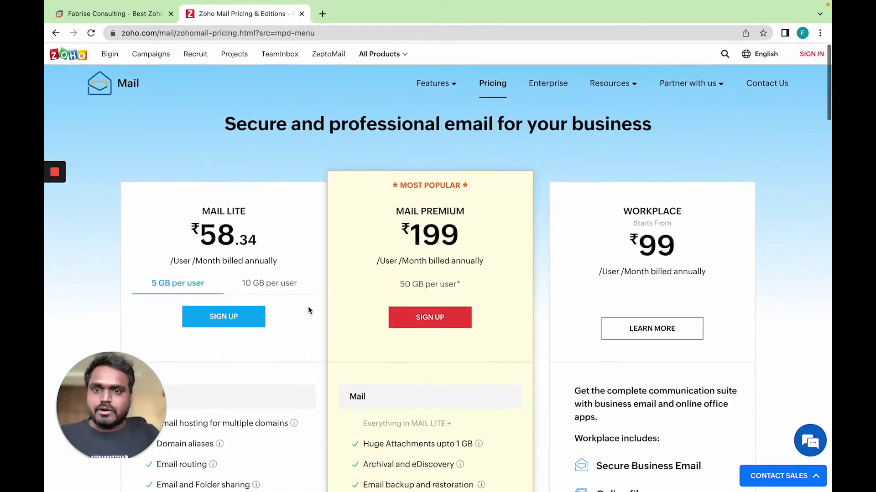
{"action": "scroll", "coordinate": [341, 305], "scroll_direction": "down", "scroll_amount": 5}
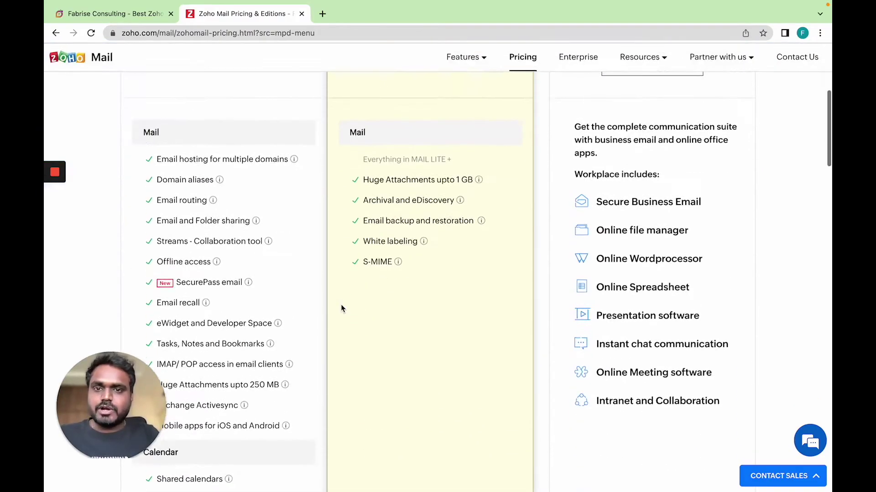
{"action": "scroll", "coordinate": [341, 306], "scroll_direction": "up", "scroll_amount": 5}
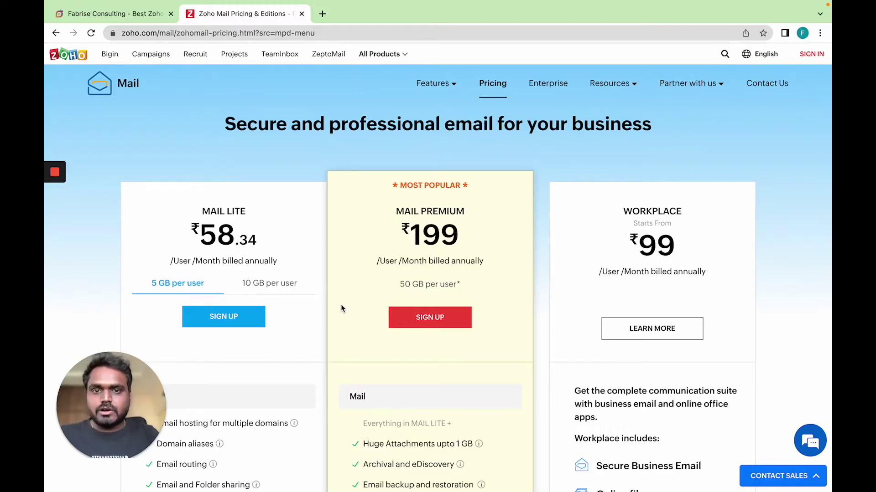
{"action": "scroll", "coordinate": [341, 305], "scroll_direction": "down", "scroll_amount": 2}
{"action": "scroll", "coordinate": [341, 305], "scroll_direction": "up", "scroll_amount": 2}
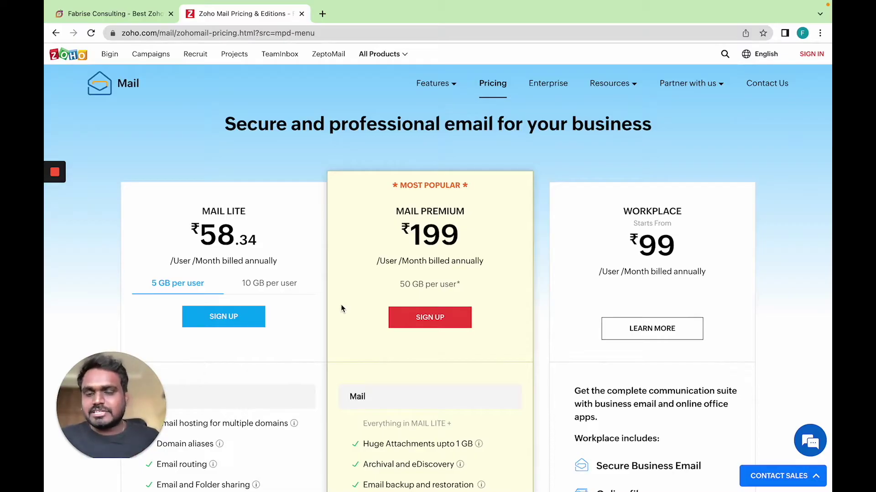
{"action": "scroll", "coordinate": [341, 305], "scroll_direction": "down", "scroll_amount": 1}
{"action": "scroll", "coordinate": [341, 306], "scroll_direction": "up", "scroll_amount": 1}
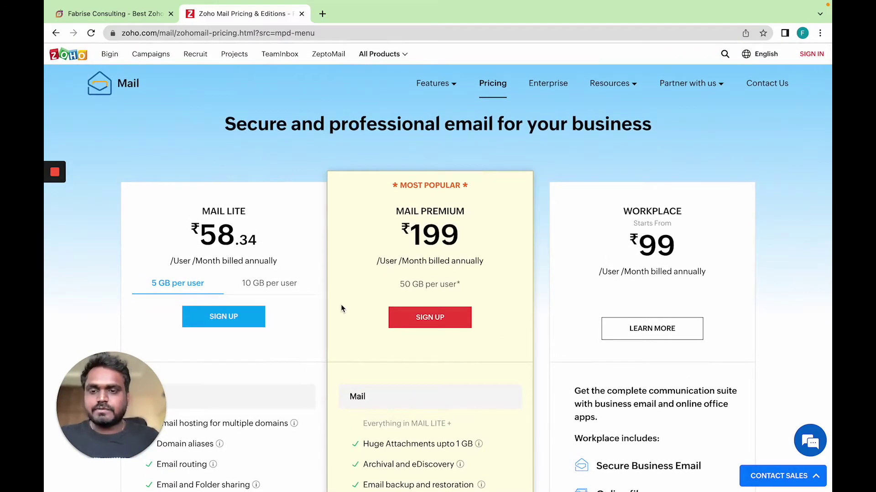
{"action": "scroll", "coordinate": [341, 308], "scroll_direction": "down", "scroll_amount": 2}
{"action": "left_click_drag", "start_coordinate": [126, 416], "coordinate": [705, 297]}
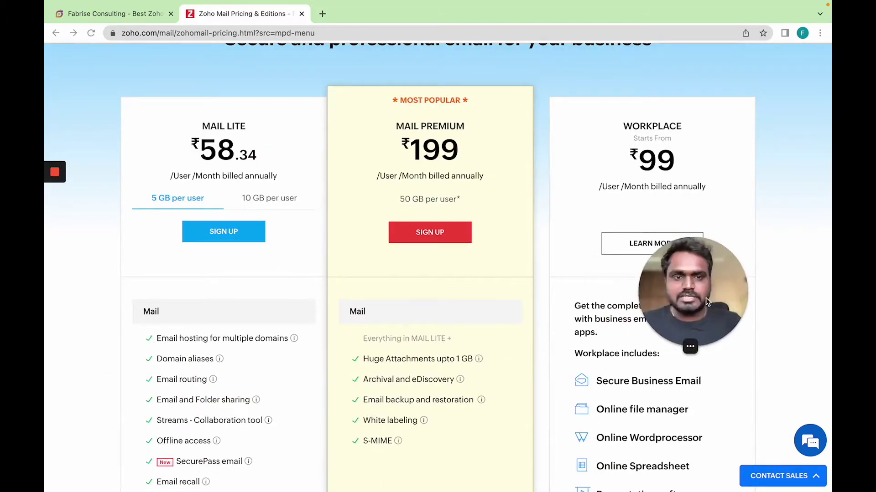
{"action": "scroll", "coordinate": [493, 381], "scroll_direction": "down", "scroll_amount": 6}
{"action": "scroll", "coordinate": [493, 385], "scroll_direction": "down", "scroll_amount": 10}
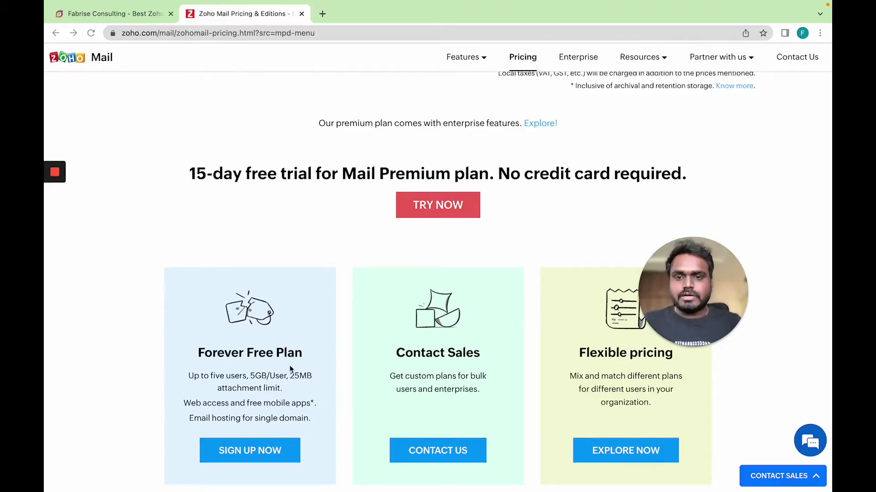
{"action": "scroll", "coordinate": [290, 367], "scroll_direction": "up", "scroll_amount": 2}
{"action": "scroll", "coordinate": [290, 367], "scroll_direction": "up", "scroll_amount": 2}
{"action": "scroll", "coordinate": [290, 370], "scroll_direction": "up", "scroll_amount": 4}
{"action": "scroll", "coordinate": [290, 368], "scroll_direction": "up", "scroll_amount": 2}
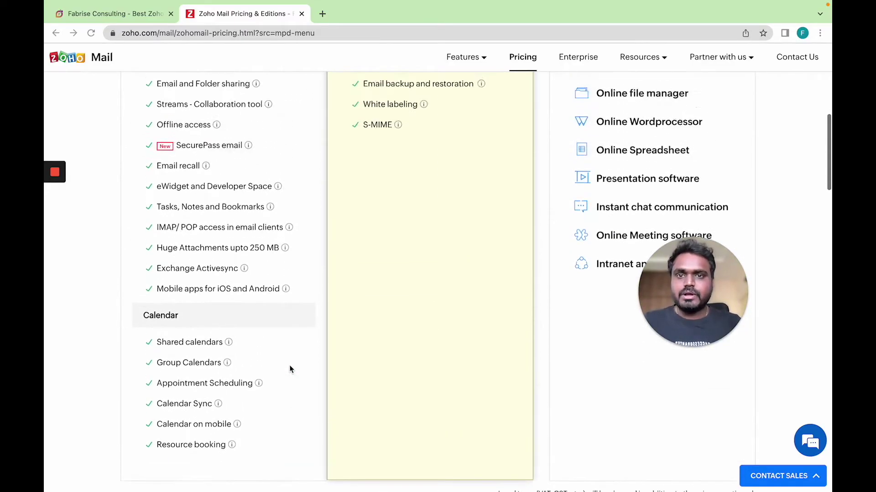
{"action": "scroll", "coordinate": [290, 369], "scroll_direction": "up", "scroll_amount": 3}
{"action": "scroll", "coordinate": [291, 369], "scroll_direction": "up", "scroll_amount": 5}
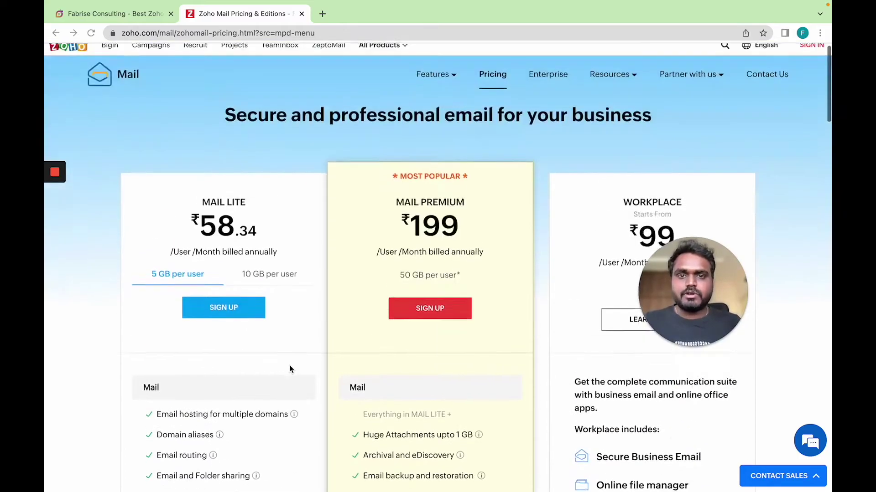
{"action": "scroll", "coordinate": [290, 368], "scroll_direction": "down", "scroll_amount": 3}
{"action": "scroll", "coordinate": [290, 369], "scroll_direction": "down", "scroll_amount": 6}
{"action": "scroll", "coordinate": [290, 369], "scroll_direction": "down", "scroll_amount": 5}
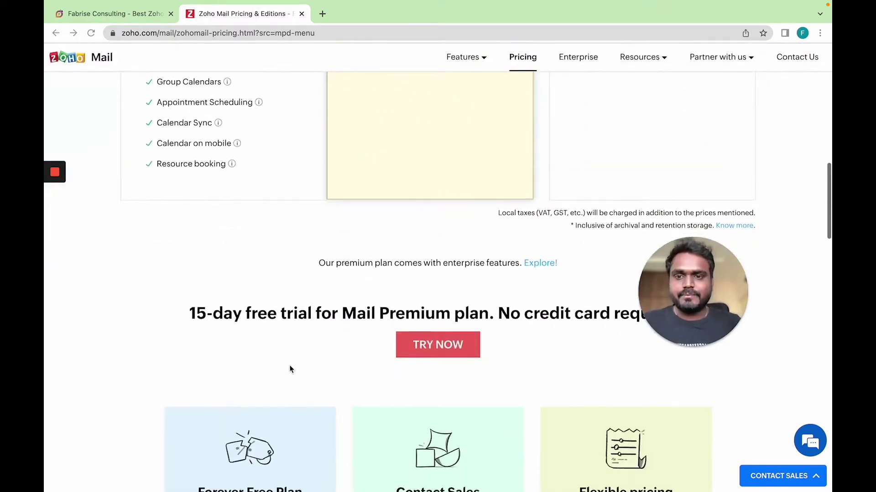
{"action": "scroll", "coordinate": [290, 368], "scroll_direction": "down", "scroll_amount": 2}
{"action": "scroll", "coordinate": [290, 368], "scroll_direction": "down", "scroll_amount": 1}
{"action": "scroll", "coordinate": [290, 368], "scroll_direction": "down", "scroll_amount": 1}
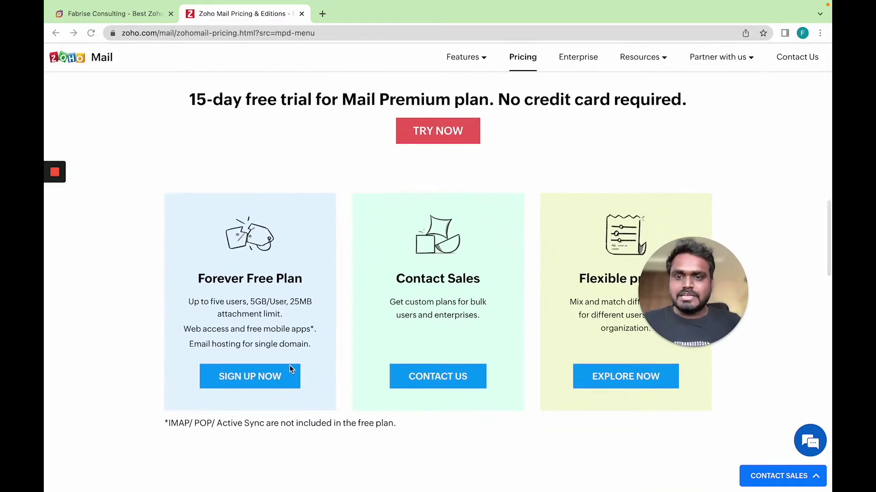
{"action": "scroll", "coordinate": [290, 368], "scroll_direction": "down", "scroll_amount": 1}
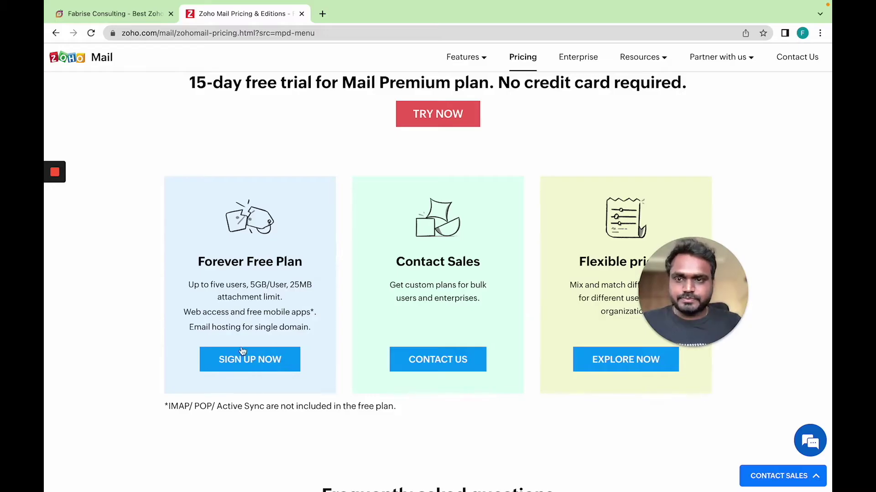
{"action": "scroll", "coordinate": [268, 365], "scroll_direction": "up", "scroll_amount": 1}
{"action": "scroll", "coordinate": [268, 347], "scroll_direction": "down", "scroll_amount": 3}
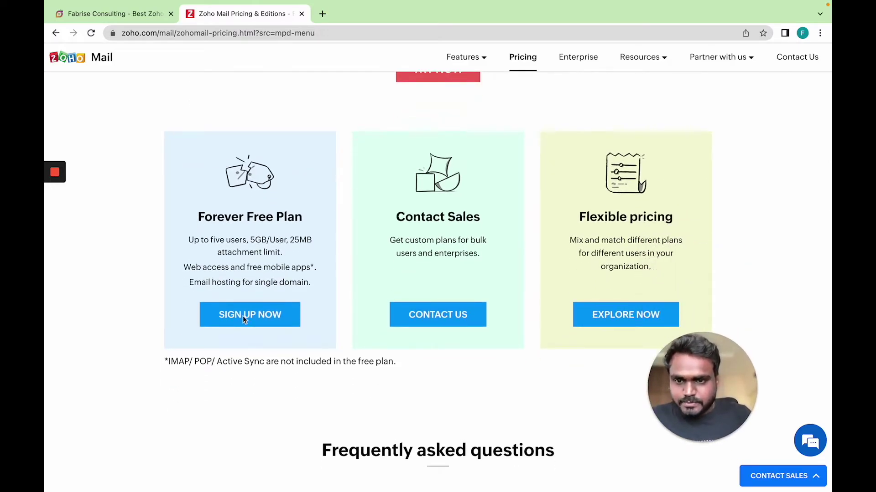
{"action": "scroll", "coordinate": [242, 319], "scroll_direction": "down", "scroll_amount": 4}
{"action": "scroll", "coordinate": [242, 319], "scroll_direction": "up", "scroll_amount": 6}
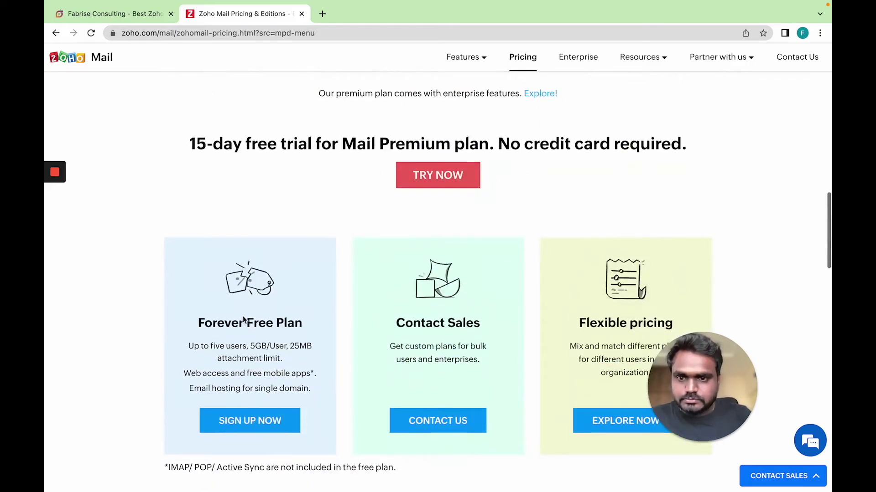
{"action": "left_click", "coordinate": [243, 413]}
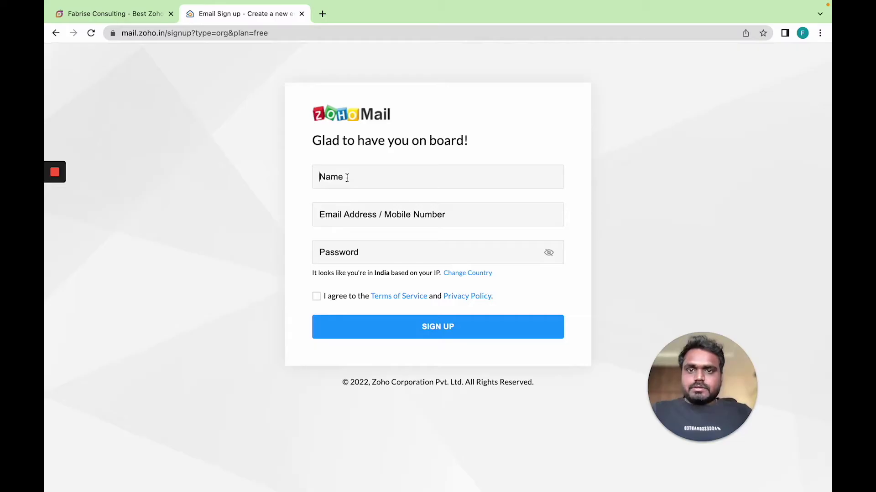
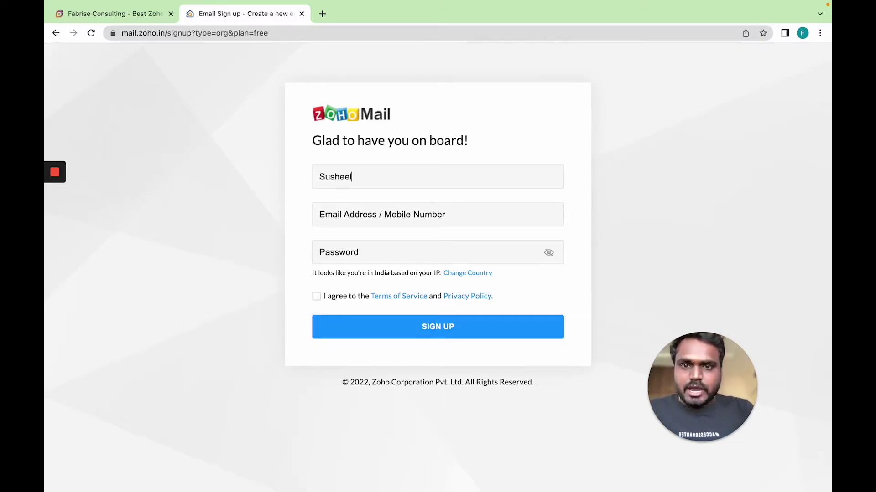
- Fill the free-plan sign-up form with name Susheel and a susheel email, then submit
{"action": "key", "text": "Tab"}
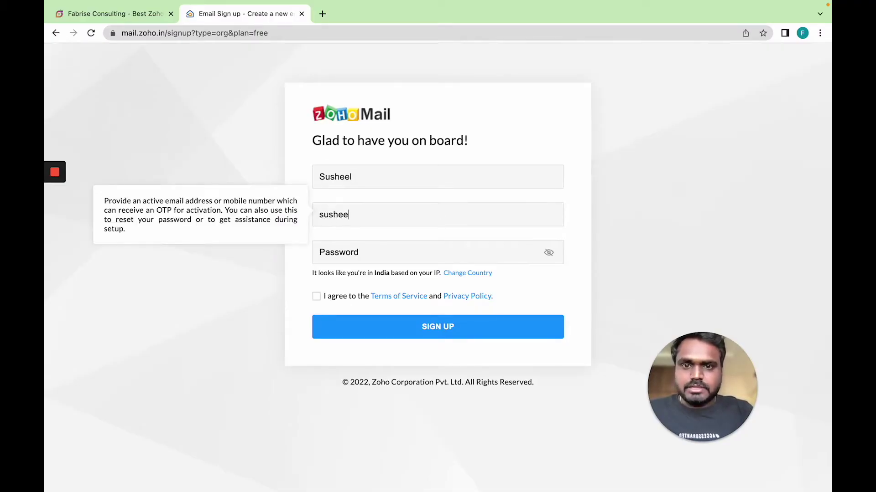
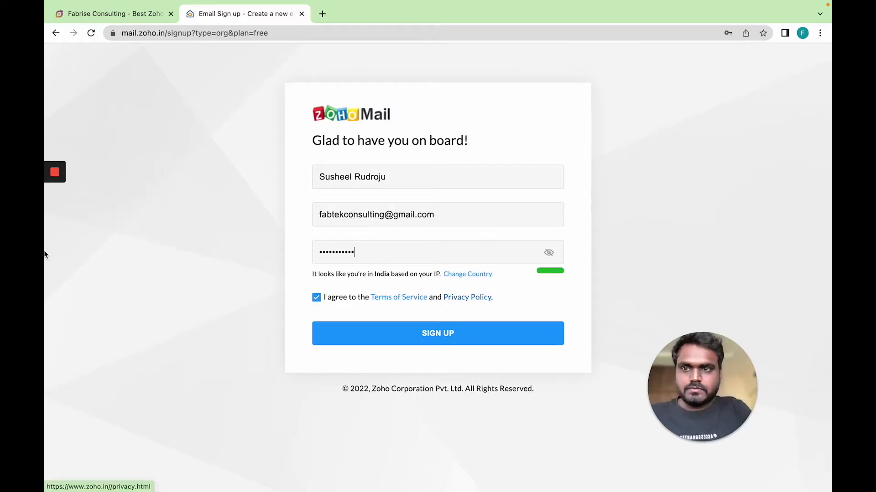
{"action": "left_click", "coordinate": [405, 336]}
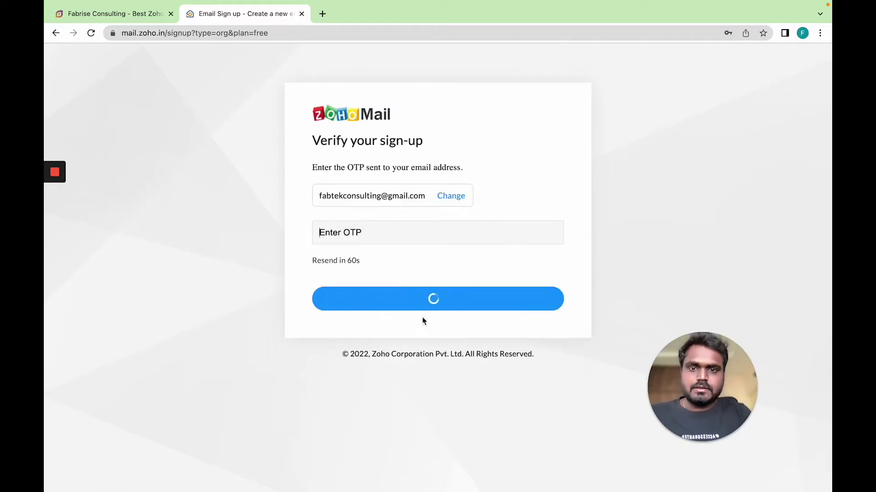
{"action": "left_click", "coordinate": [321, 13]}
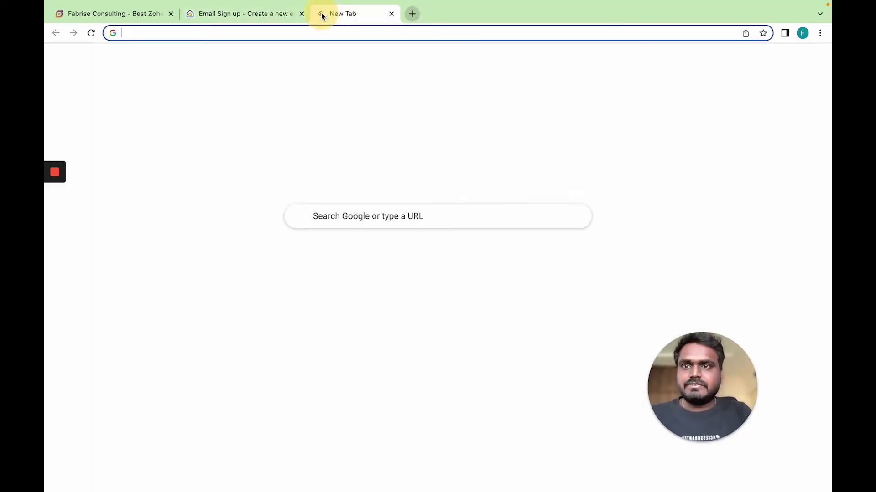
{"action": "type", "text": "gm"}
{"action": "key", "text": "Return"}
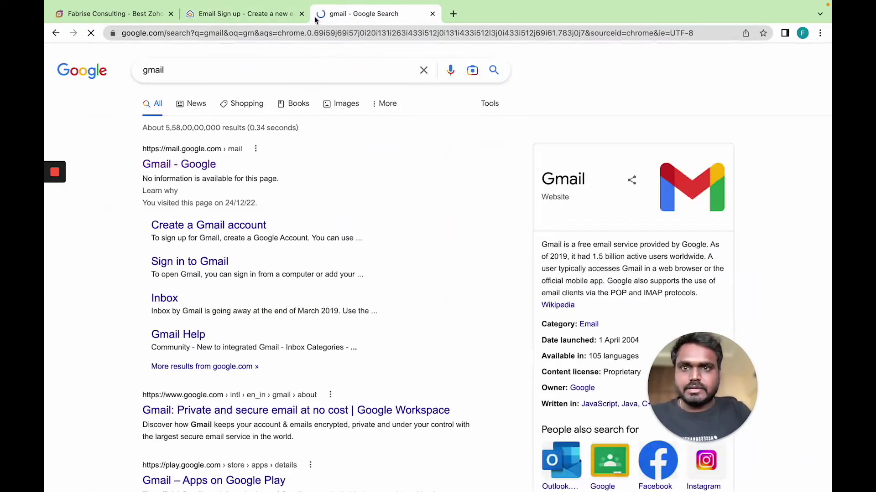
{"action": "left_click", "coordinate": [228, 33]}
{"action": "type", "text": "gmail"}
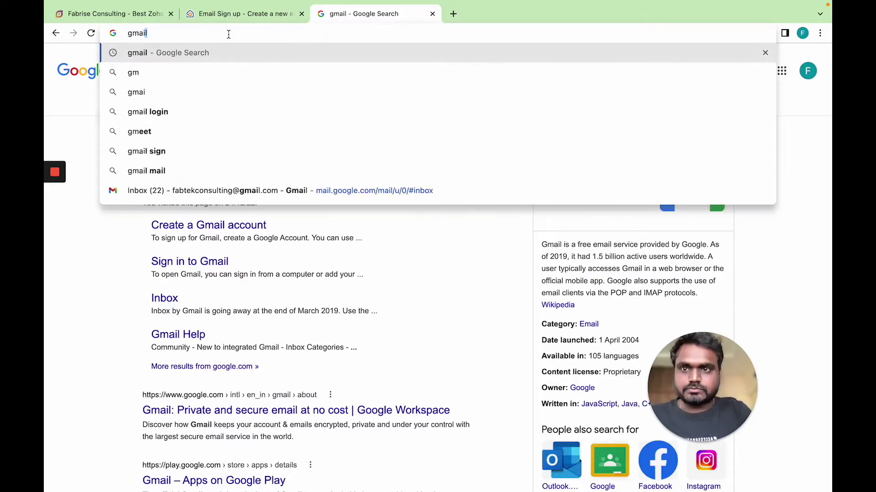
{"action": "key", "text": "Return"}
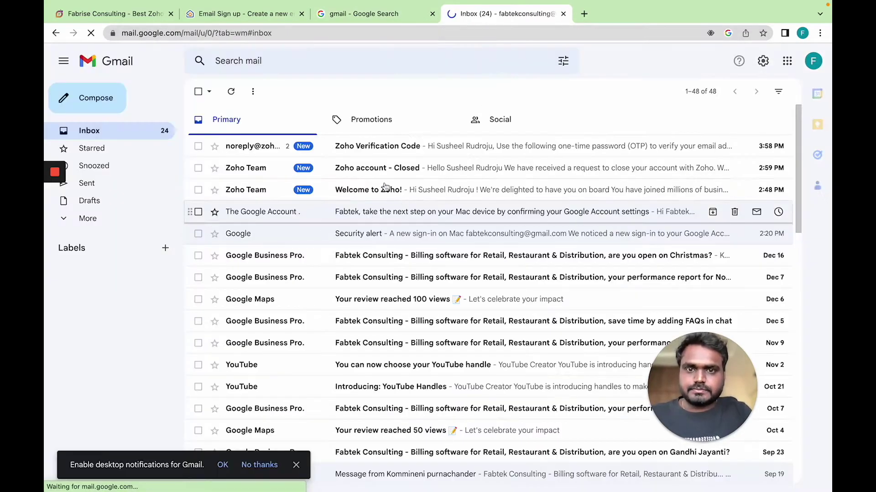
{"action": "left_click", "coordinate": [387, 145]}
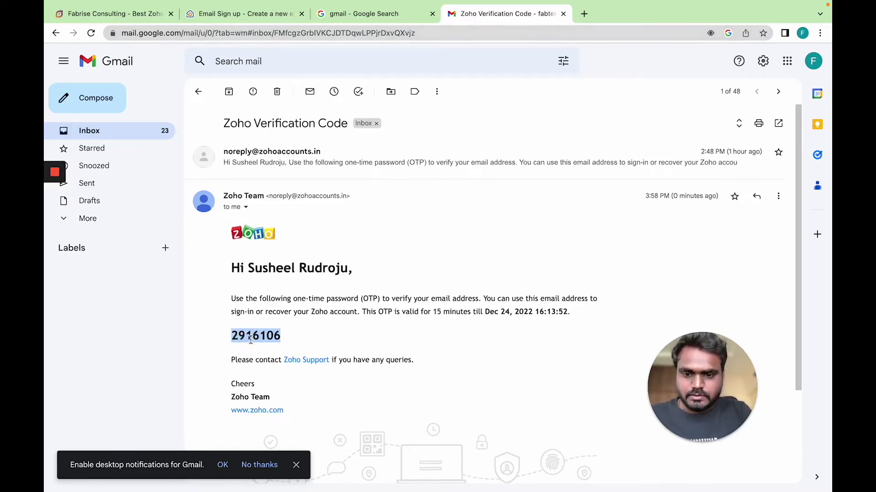
{"action": "left_click", "coordinate": [242, 14]}
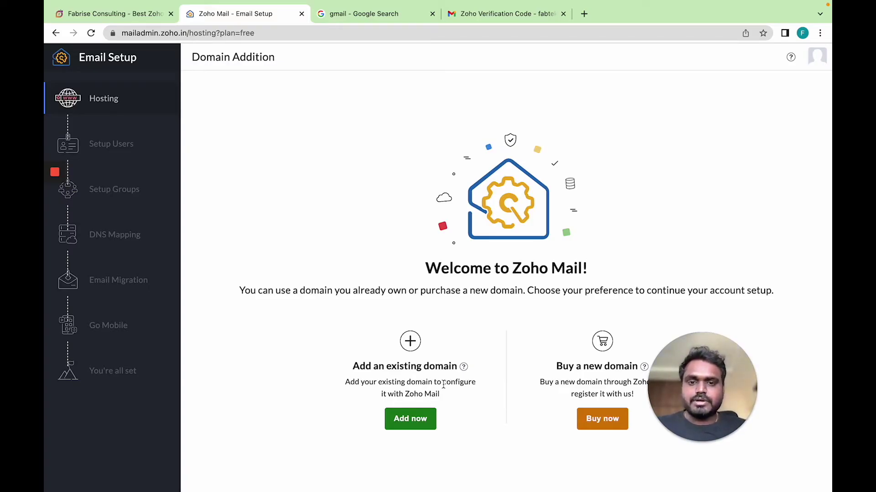
- Start adding an existing domain in Zoho, and begin a 'godaddy' search in a new tab
{"action": "left_click", "coordinate": [411, 419]}
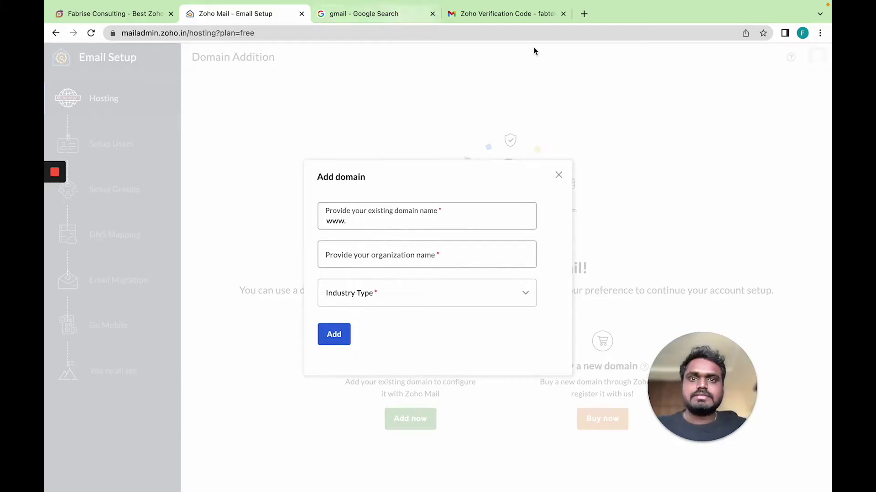
{"action": "left_click", "coordinate": [584, 15]}
{"action": "type", "text": "godaddy"}
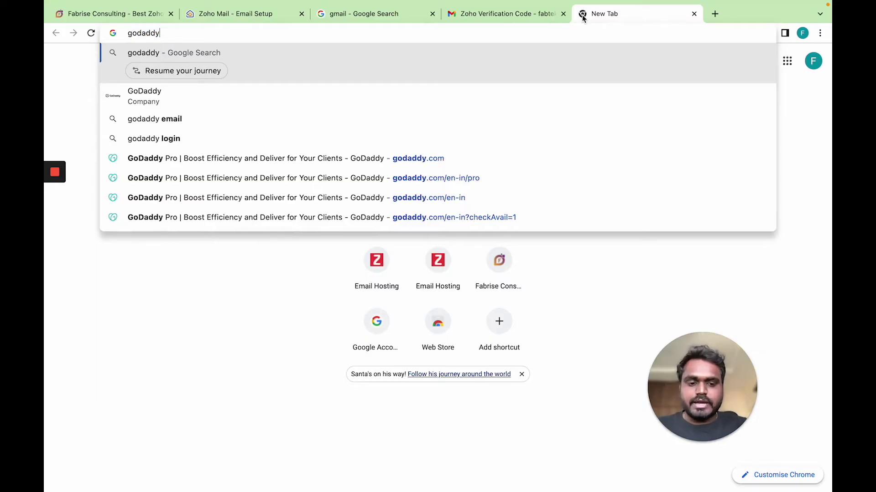
- Check fabrise.co availability on GoDaddy India, find it taken, and return home
{"action": "key", "text": "Return"}
{"action": "left_click", "coordinate": [298, 201]}
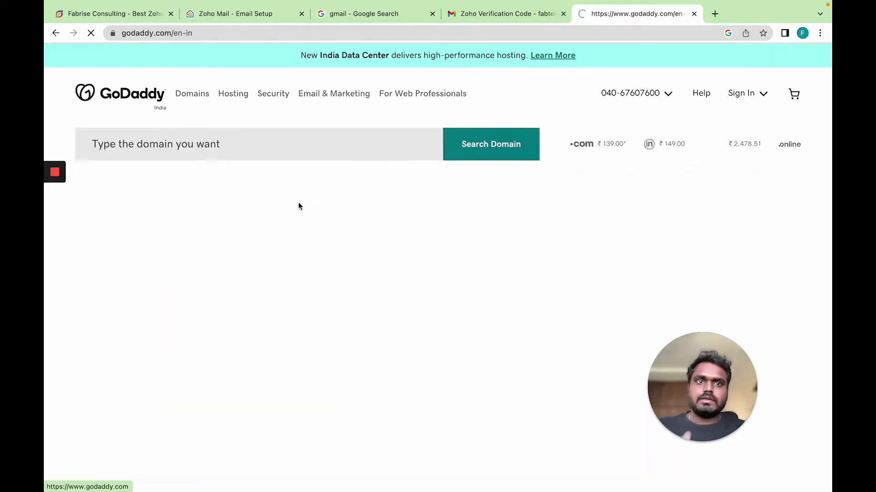
{"action": "left_click", "coordinate": [269, 149]}
{"action": "type", "text": "fabrise."}
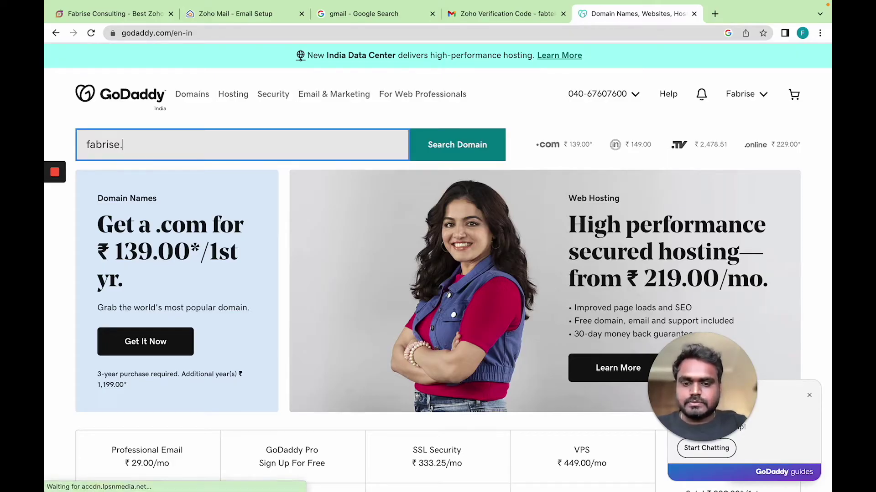
{"action": "type", "text": "co"}
{"action": "key", "text": "Return"}
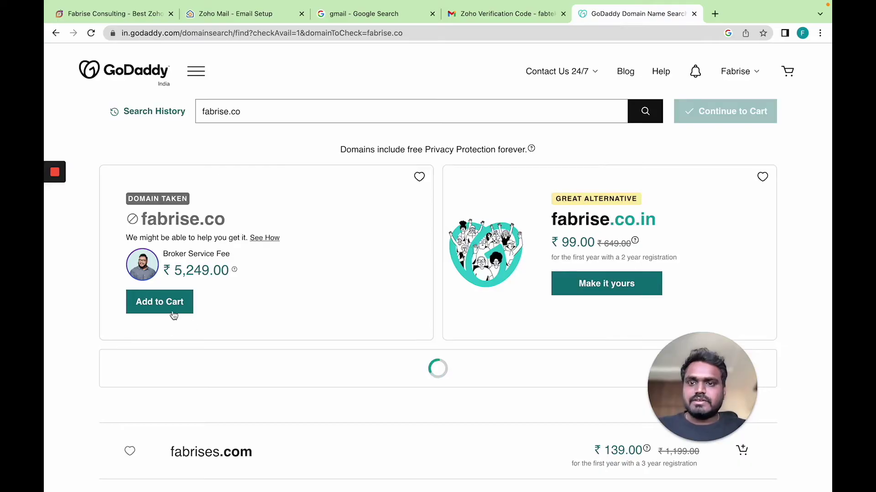
{"action": "scroll", "coordinate": [219, 307], "scroll_direction": "down", "scroll_amount": 8}
{"action": "scroll", "coordinate": [274, 314], "scroll_direction": "up", "scroll_amount": 6}
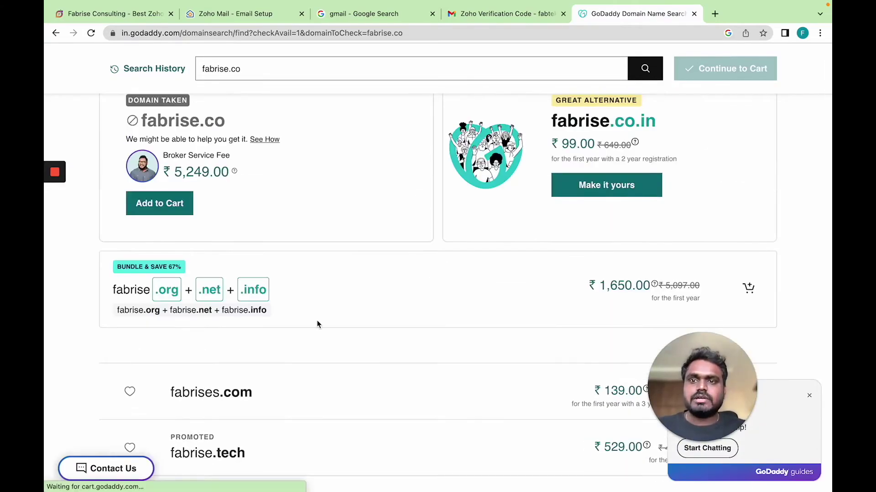
{"action": "scroll", "coordinate": [317, 324], "scroll_direction": "down", "scroll_amount": 8}
{"action": "scroll", "coordinate": [316, 324], "scroll_direction": "up", "scroll_amount": 10}
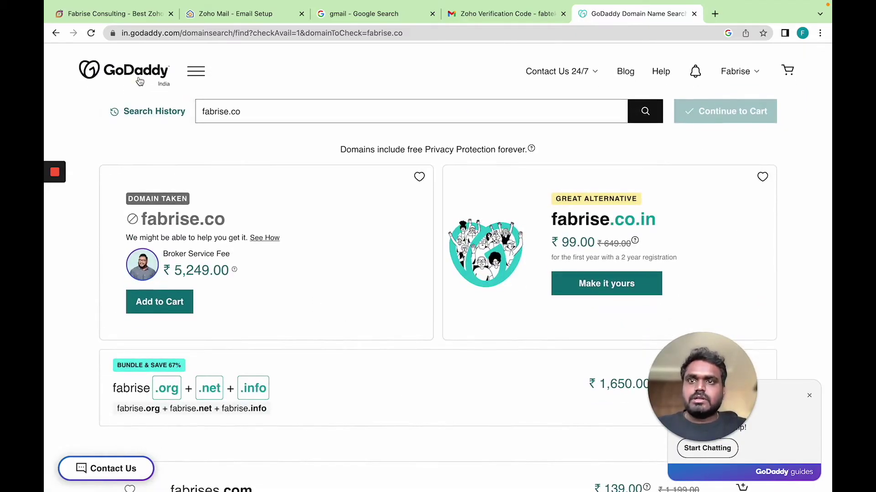
{"action": "left_click", "coordinate": [140, 81]}
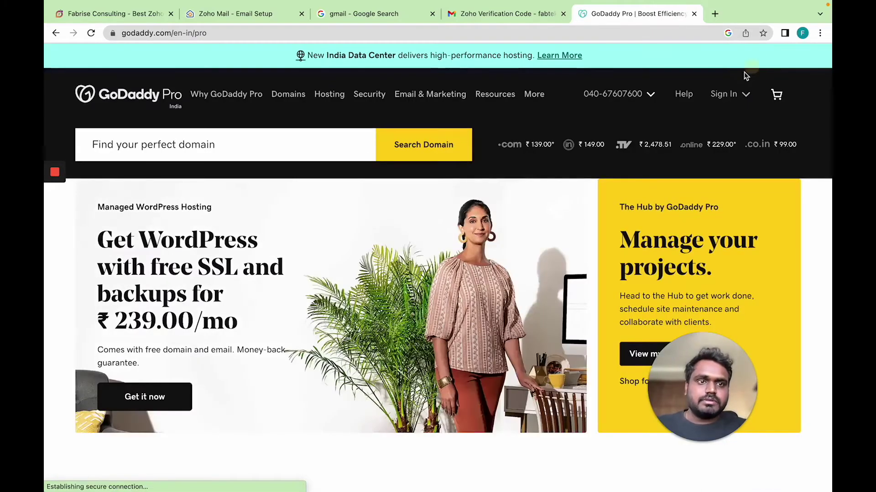
- Go to GoDaddy's My Products list and select the fabtek.co.in domain
{"action": "left_click", "coordinate": [728, 95]}
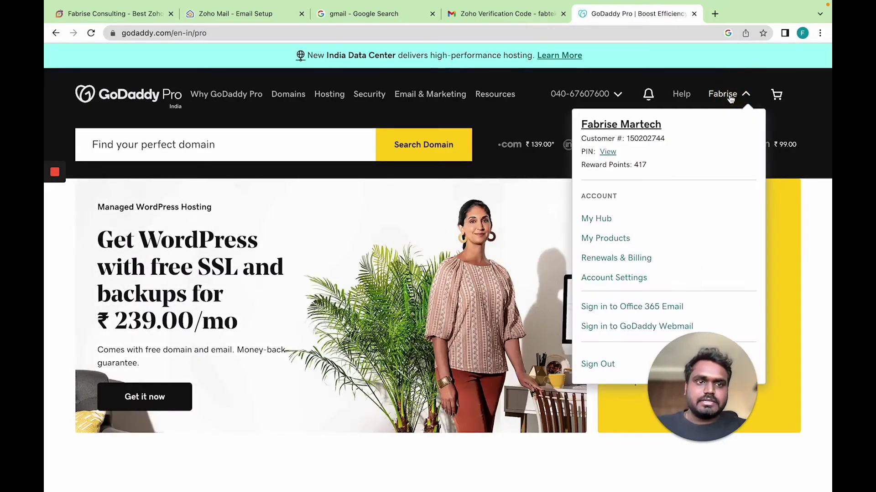
{"action": "left_click", "coordinate": [596, 244]}
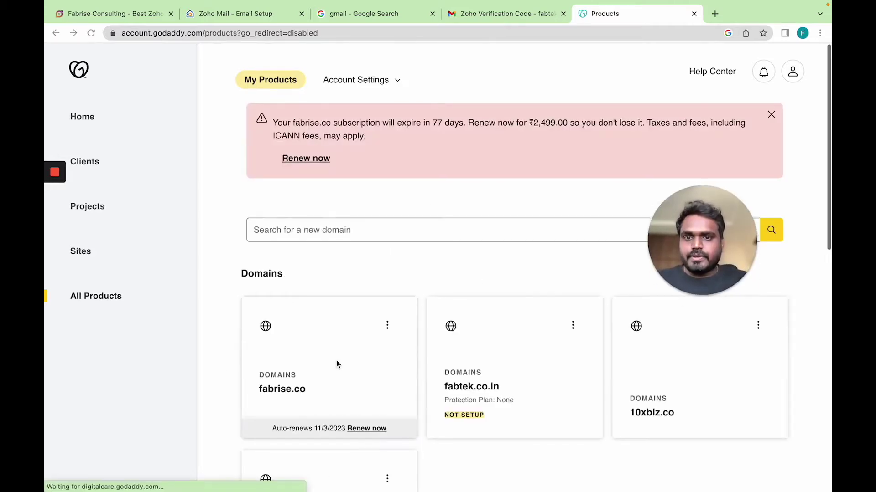
{"action": "scroll", "coordinate": [336, 363], "scroll_direction": "down", "scroll_amount": 4}
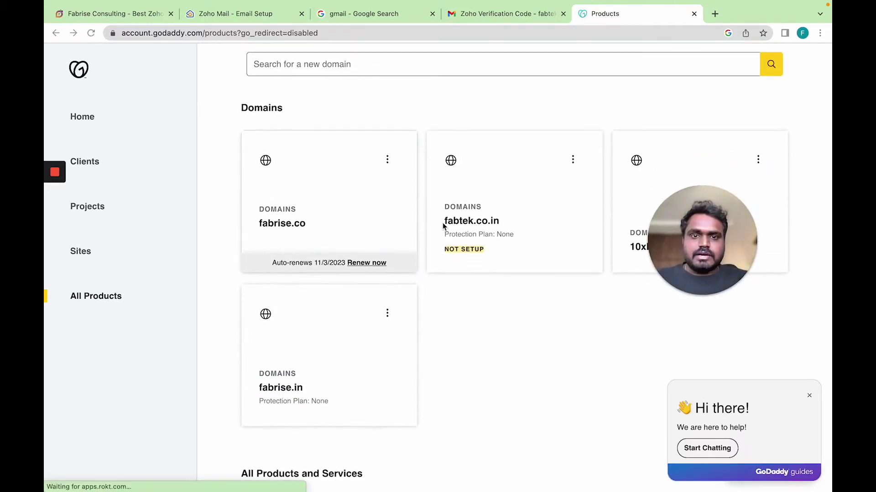
{"action": "left_click", "coordinate": [495, 222]}
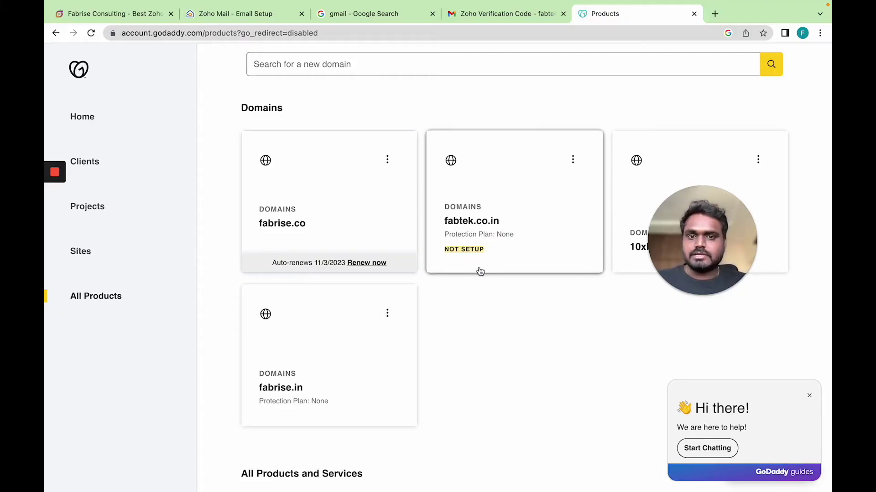
{"action": "left_click", "coordinate": [470, 237]}
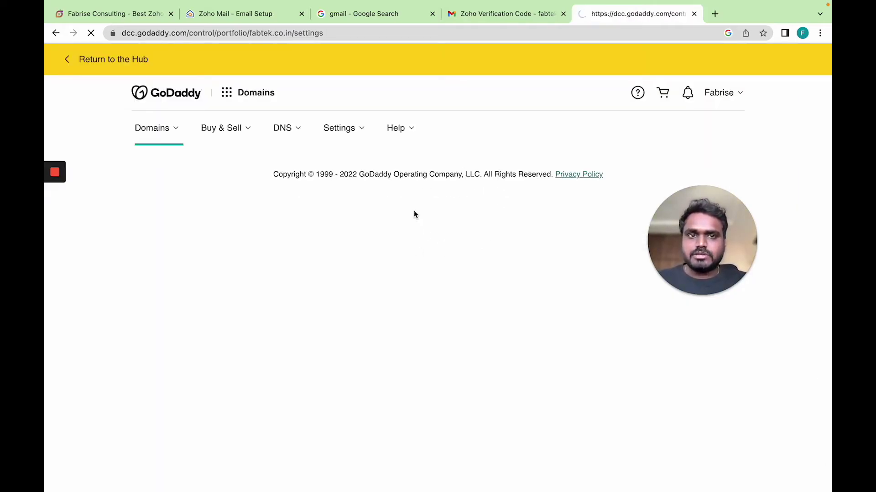
- Add fabtek.co.in for Fabtek Consulting, industry IT Hardware & IT Related Services, then proceed to verification
{"action": "left_click", "coordinate": [241, 13]}
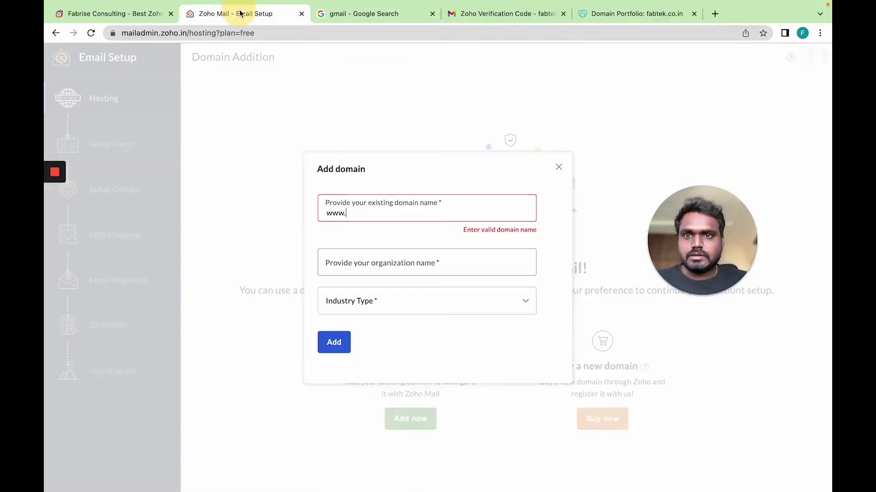
{"action": "type", "text": "fabtek.co.in"}
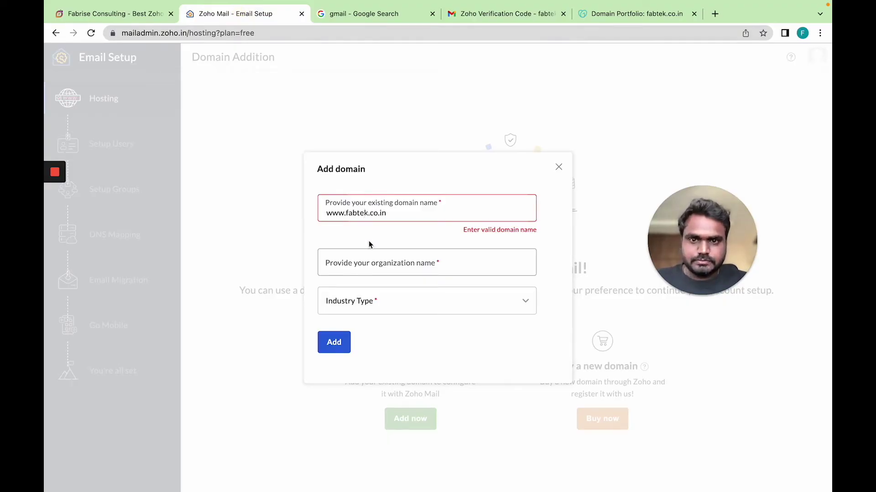
{"action": "left_click", "coordinate": [352, 264]}
{"action": "type", "text": "Fab"}
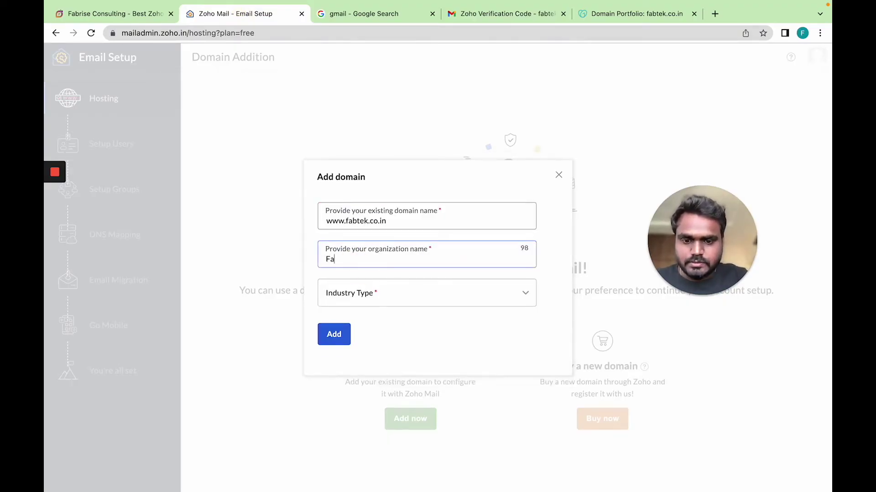
{"action": "type", "text": "tek Co"}
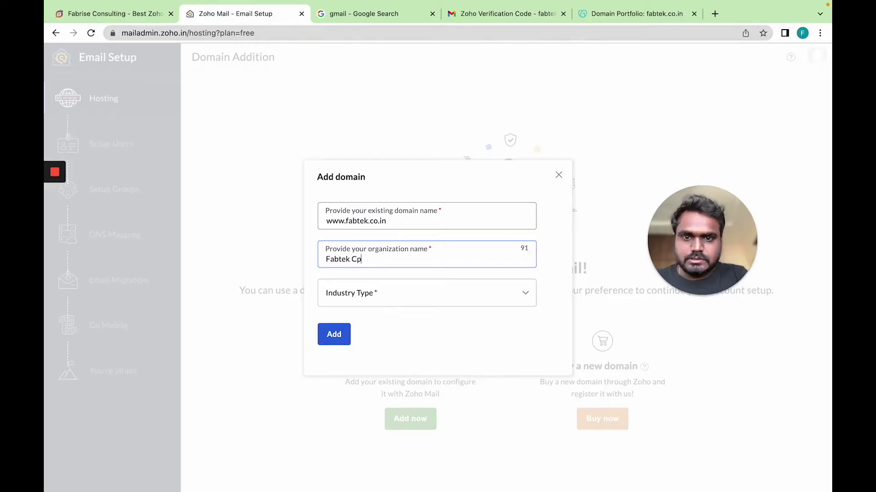
{"action": "type", "text": "nsulting"}
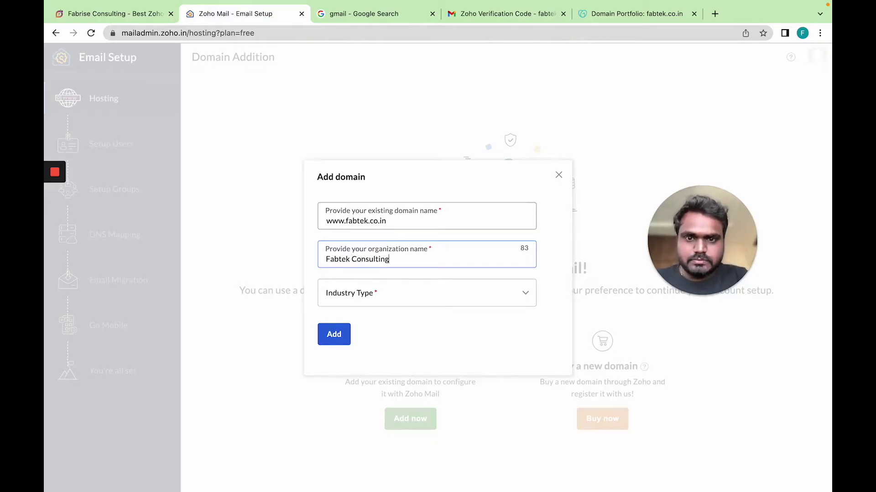
{"action": "left_click", "coordinate": [369, 303]}
{"action": "type", "text": "it"}
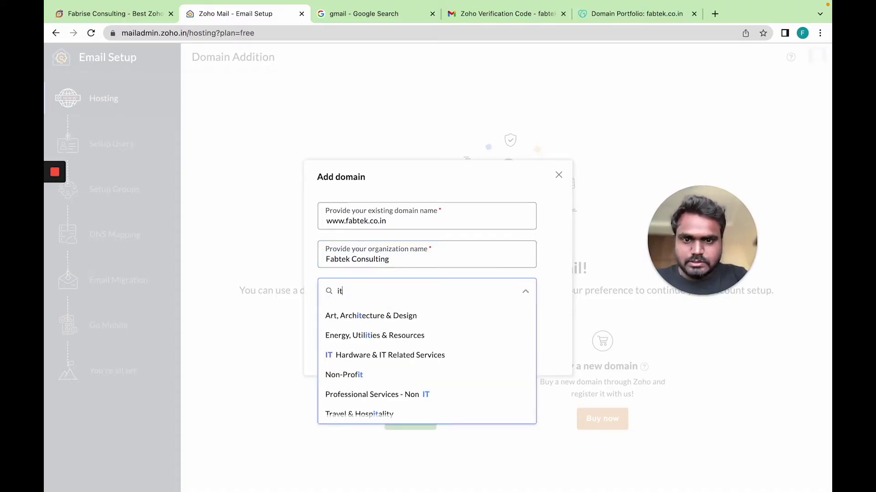
{"action": "left_click", "coordinate": [376, 355]}
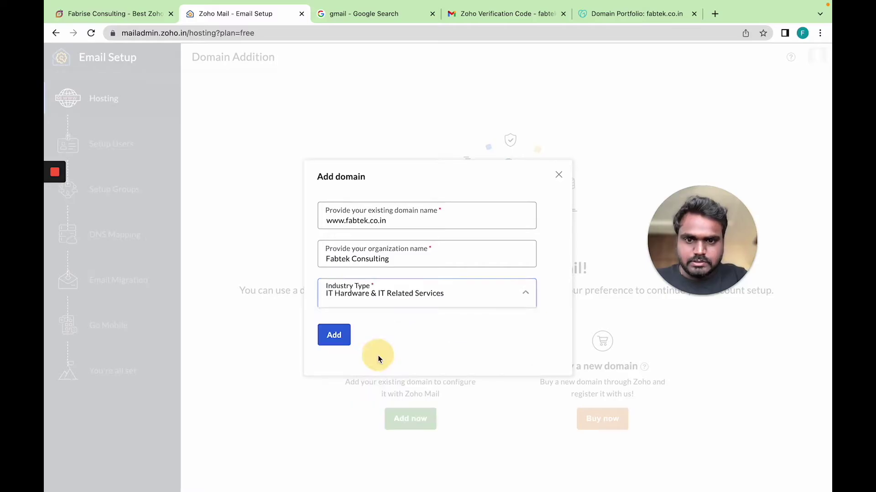
{"action": "left_click", "coordinate": [343, 337]}
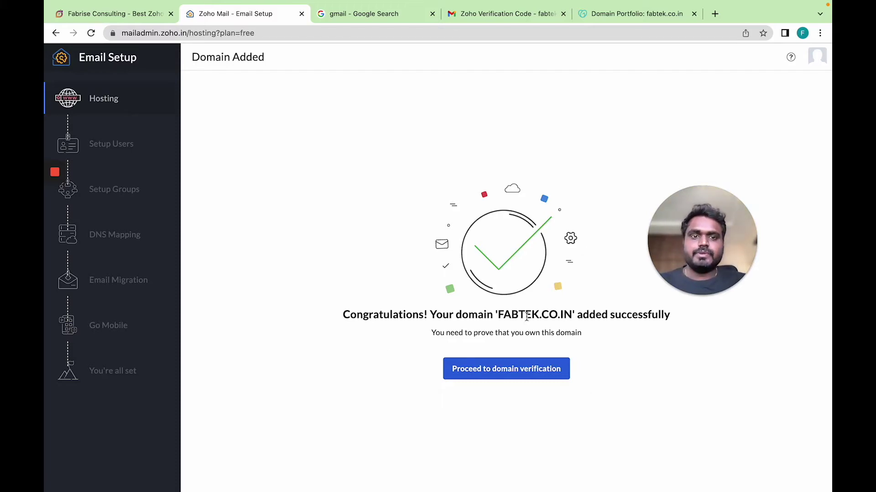
{"action": "left_click", "coordinate": [506, 372]}
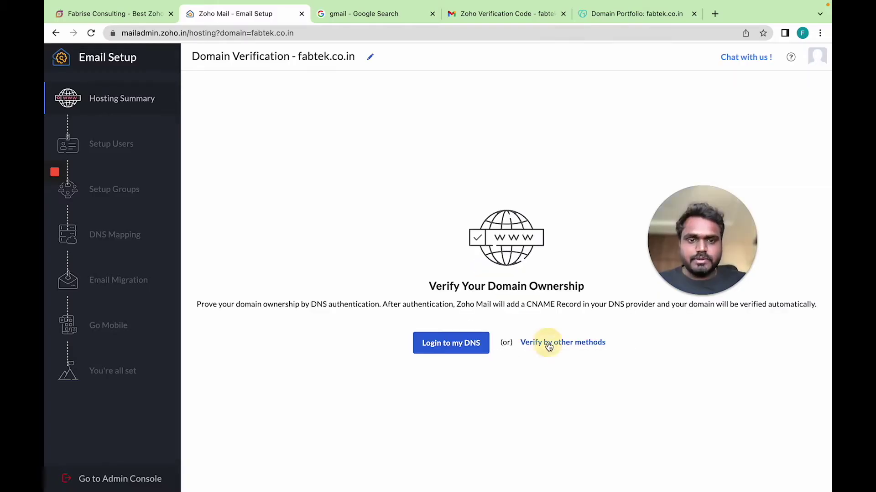
- Choose TXT record as the verification method and copy its zoho-verification value
{"action": "left_click", "coordinate": [548, 343]}
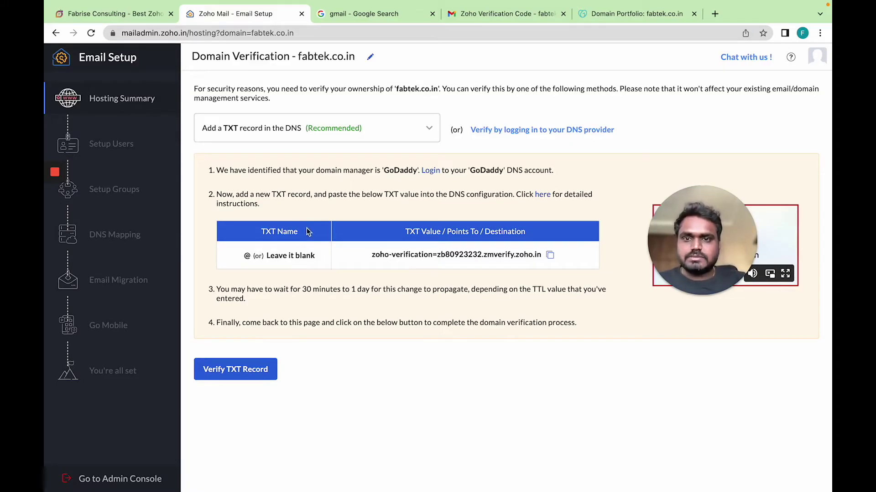
{"action": "left_click", "coordinate": [319, 130]}
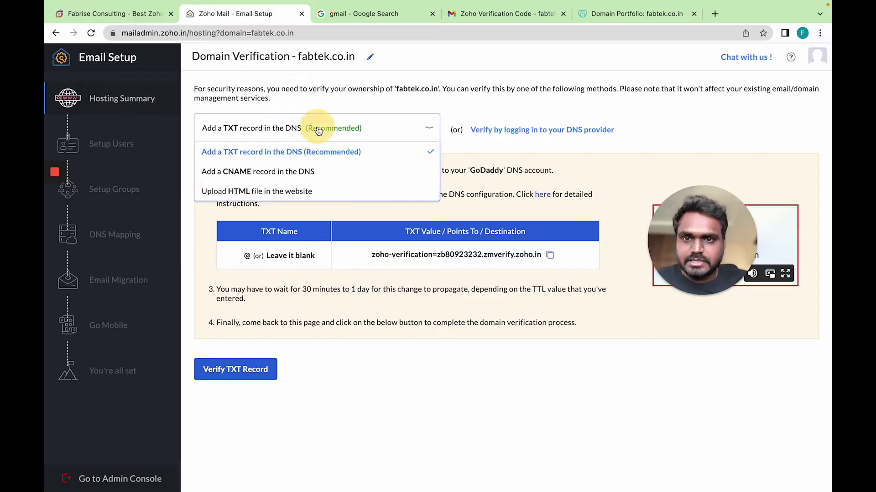
{"action": "left_click", "coordinate": [283, 177]}
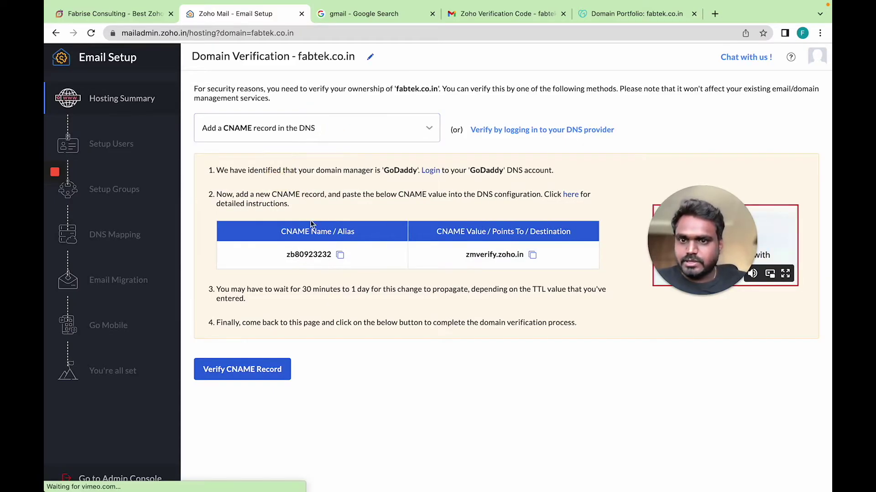
{"action": "left_click", "coordinate": [298, 131]}
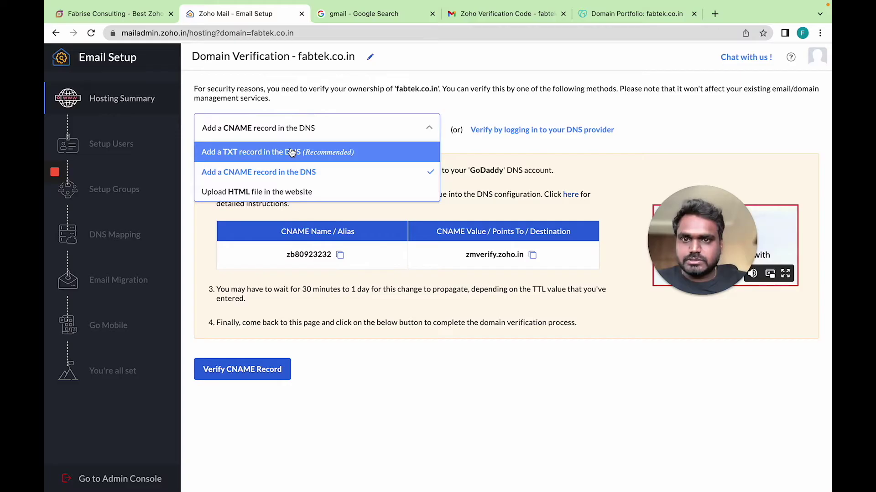
{"action": "left_click", "coordinate": [292, 153]}
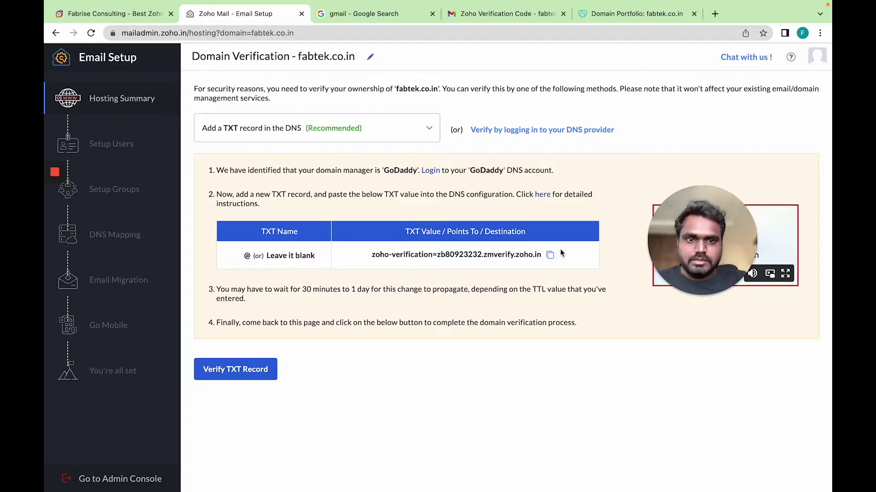
{"action": "left_click", "coordinate": [550, 255]}
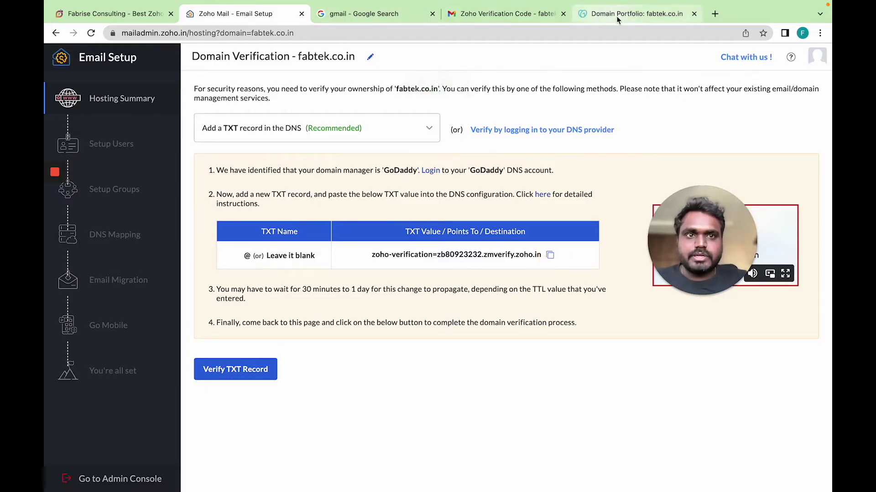
{"action": "left_click_drag", "start_coordinate": [618, 19], "coordinate": [384, 15]}
- Show fabtek.co.in's GoDaddy DNS records, dismiss the pop-ups, and start a new record
{"action": "left_click", "coordinate": [307, 143]}
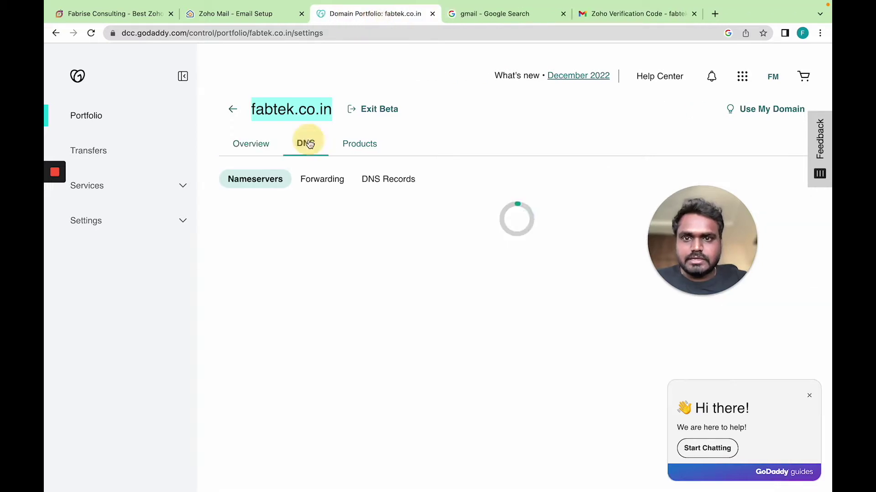
{"action": "left_click_drag", "start_coordinate": [682, 273], "coordinate": [700, 420]}
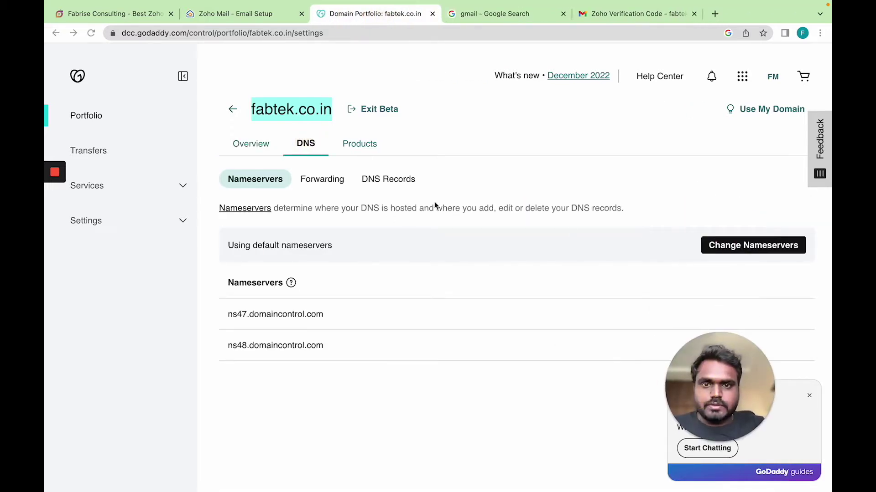
{"action": "left_click", "coordinate": [389, 182]}
{"action": "mouse_move", "coordinate": [720, 387]}
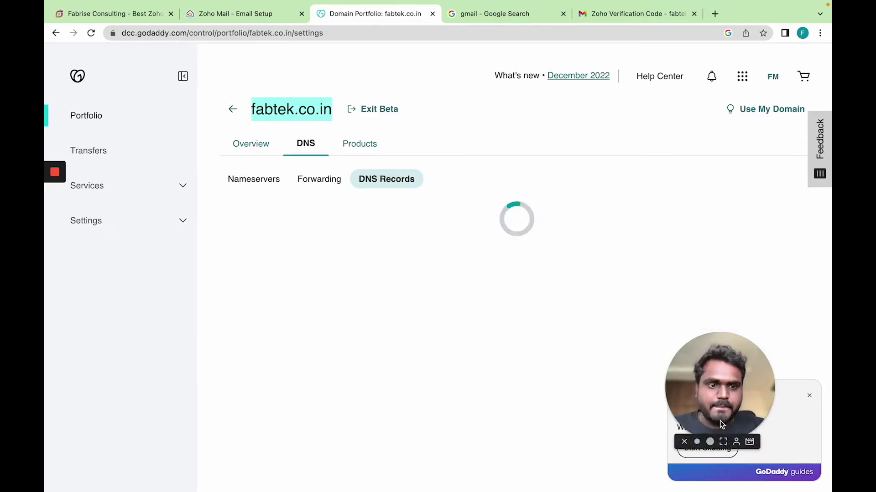
{"action": "left_click", "coordinate": [809, 396]}
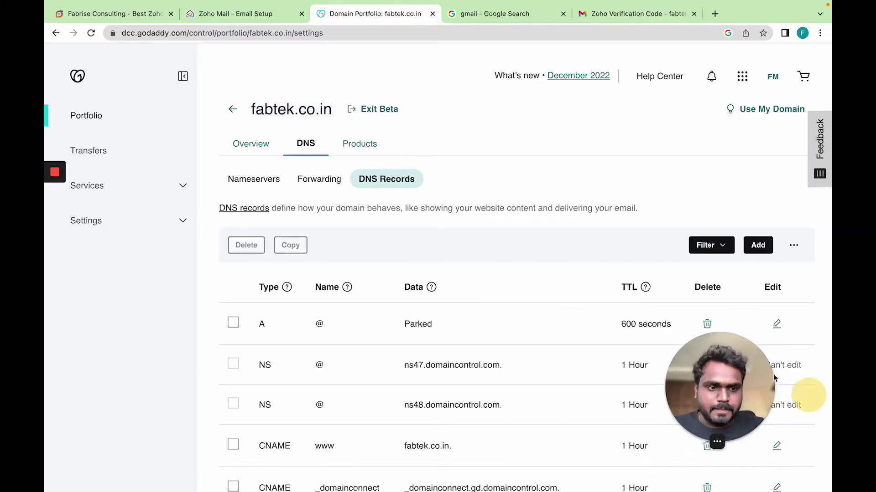
{"action": "scroll", "coordinate": [598, 267], "scroll_direction": "down", "scroll_amount": 2}
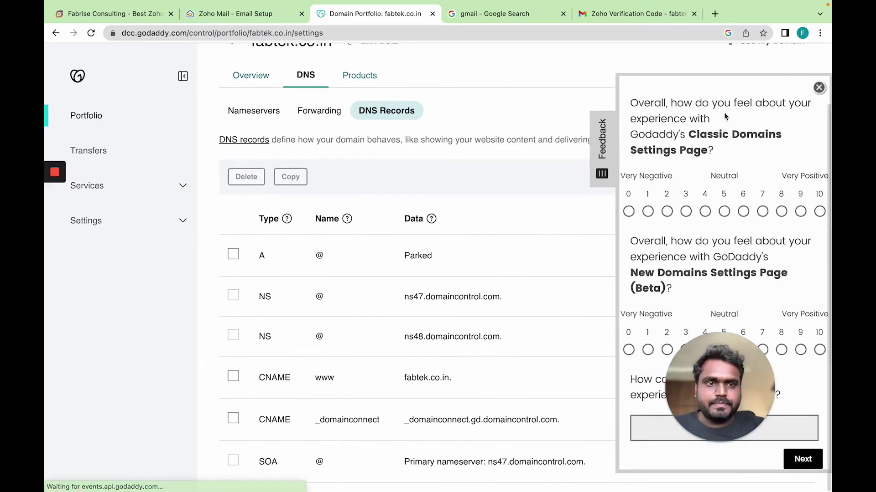
{"action": "left_click", "coordinate": [819, 87]}
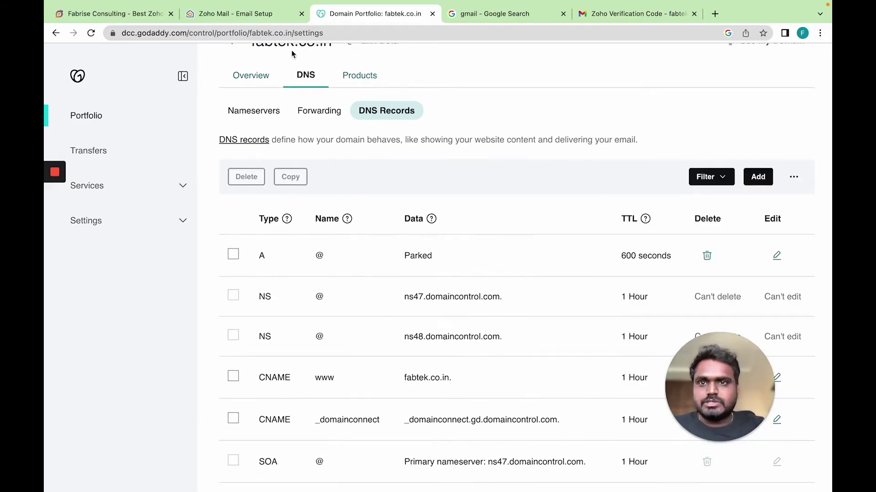
{"action": "left_click", "coordinate": [267, 14]}
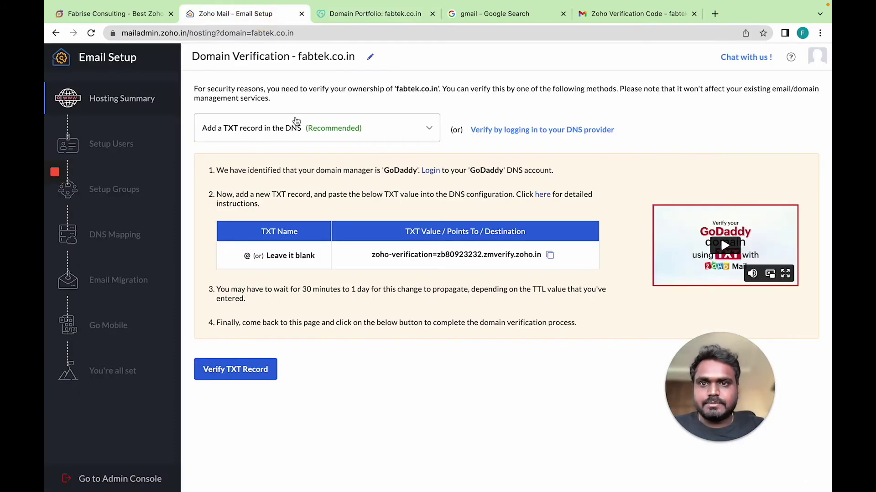
{"action": "left_click", "coordinate": [296, 121]}
{"action": "left_click", "coordinate": [374, 14]}
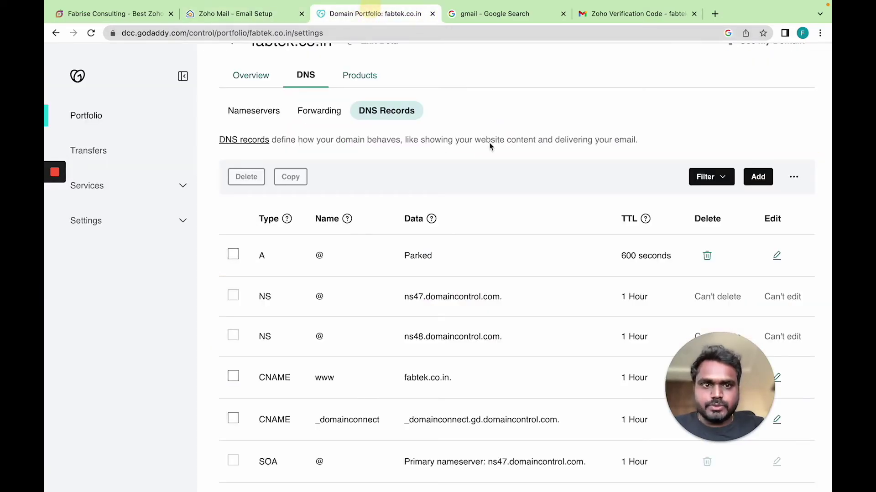
{"action": "left_click", "coordinate": [758, 176]}
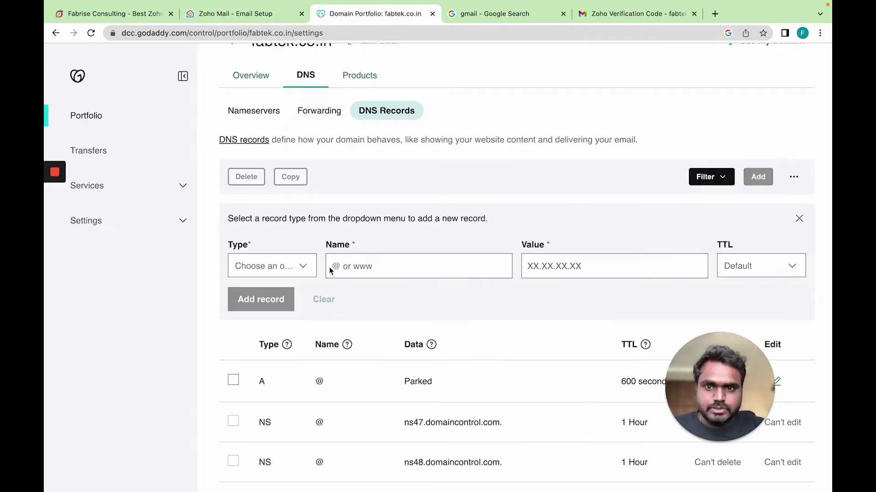
- Set the new GoDaddy DNS record's type to TXT with name @
{"action": "left_click", "coordinate": [292, 268]}
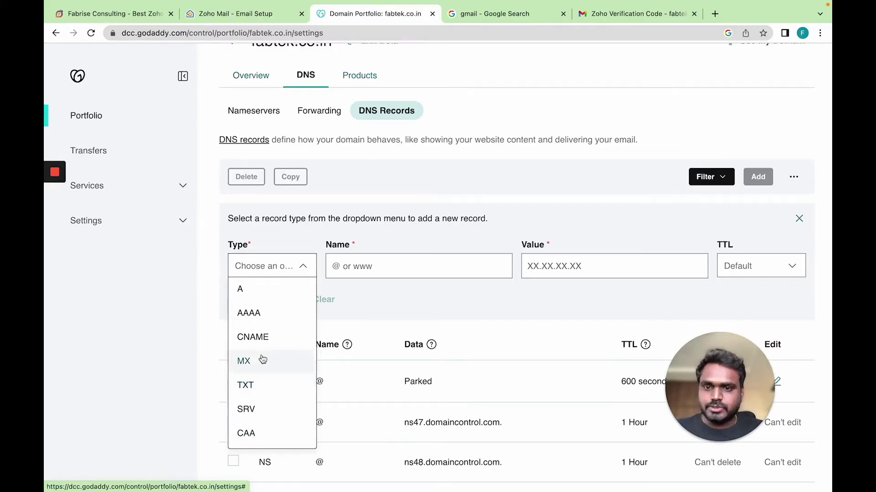
{"action": "left_click", "coordinate": [259, 385]}
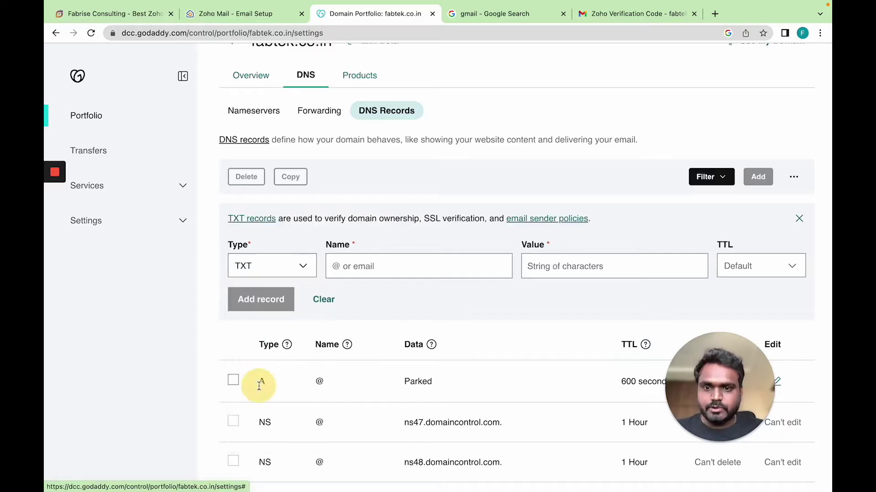
{"action": "left_click", "coordinate": [374, 264]}
{"action": "type", "text": "@"}
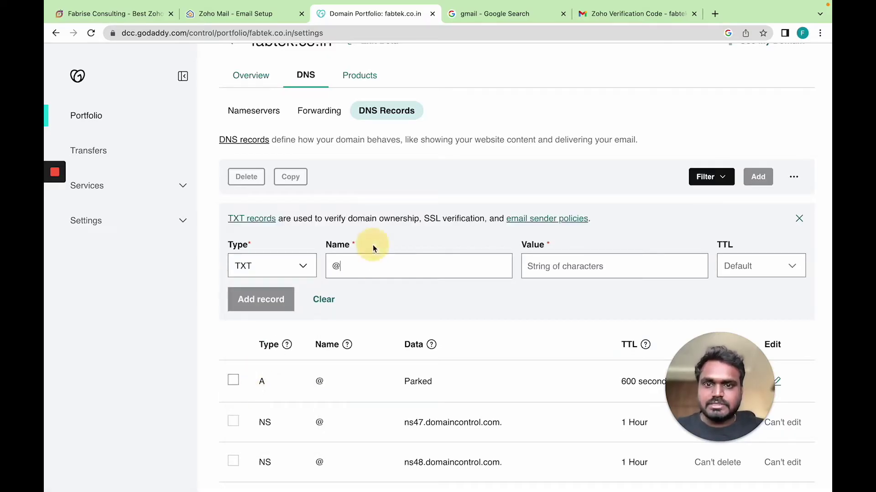
- Paste the Zoho verification value into the TXT record and save it
{"action": "left_click", "coordinate": [253, 14]}
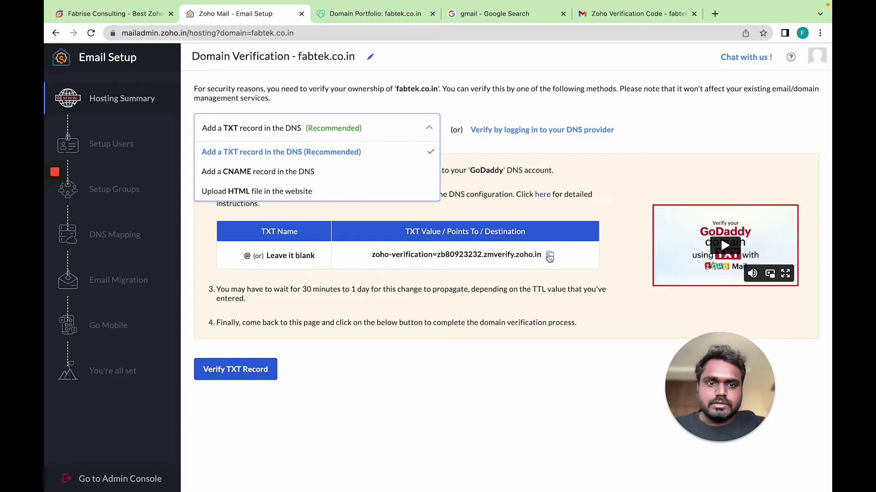
{"action": "left_click", "coordinate": [551, 256]}
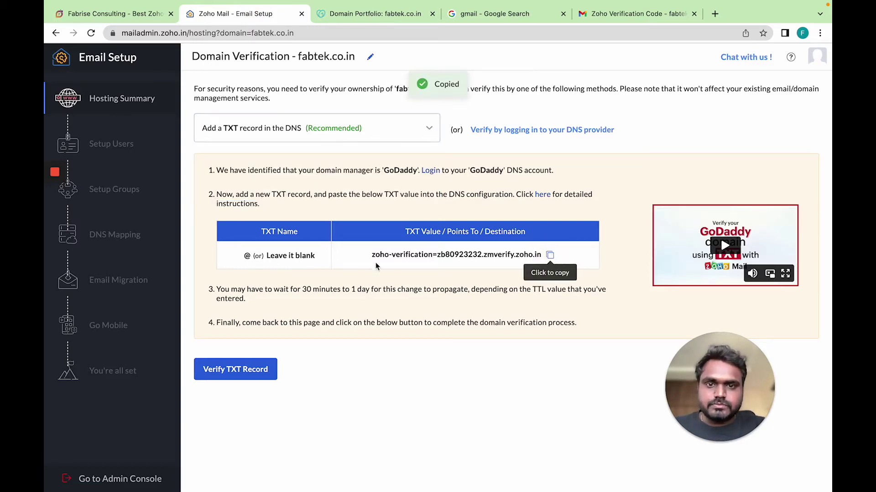
{"action": "left_click", "coordinate": [382, 13]}
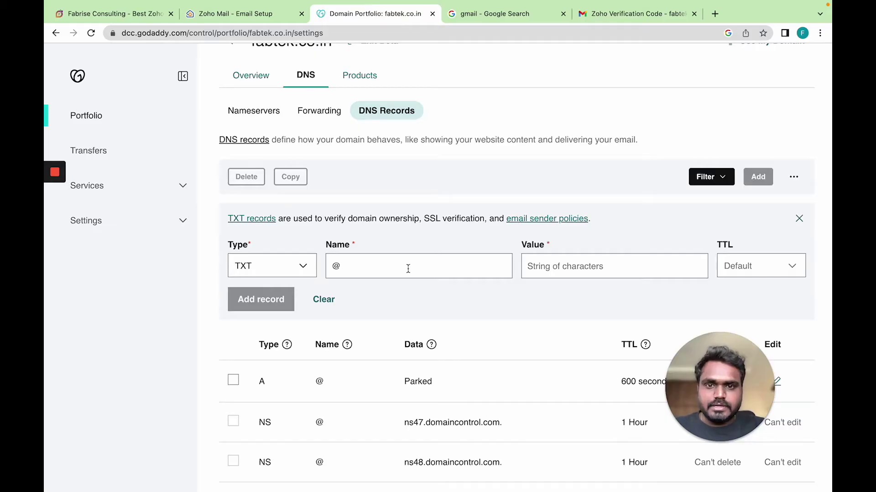
{"action": "key", "text": "ctrl+v"}
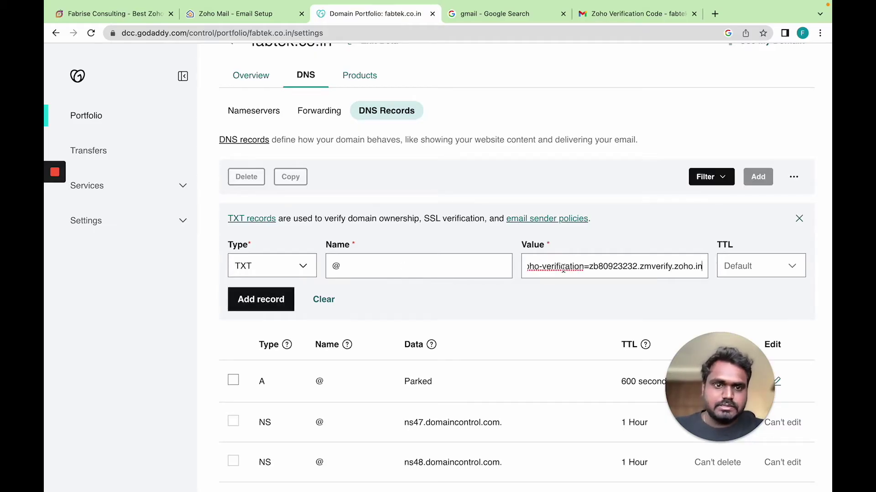
{"action": "scroll", "coordinate": [557, 268], "scroll_direction": "down", "scroll_amount": 3}
{"action": "left_click", "coordinate": [274, 171]}
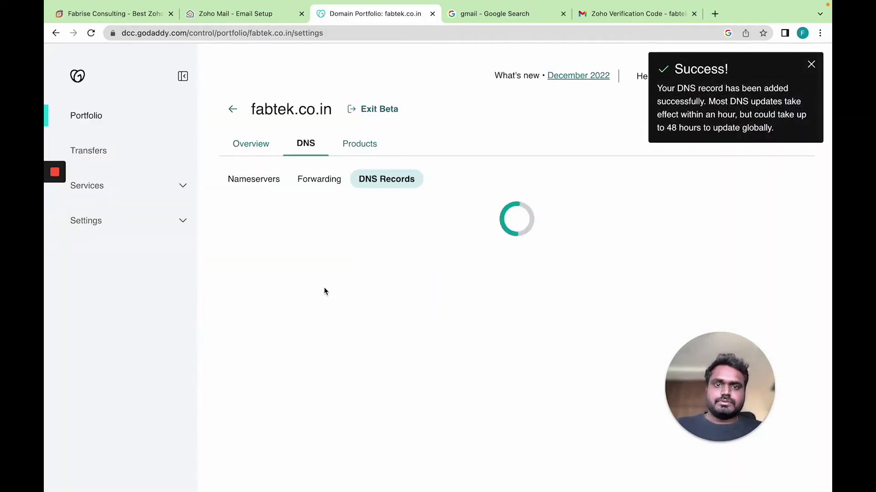
{"action": "scroll", "coordinate": [383, 356], "scroll_direction": "down", "scroll_amount": 3}
- Verify the fabtek.co.in TXT ownership record in Zoho Mail, retrying after the first failure
{"action": "scroll", "coordinate": [383, 356], "scroll_direction": "up", "scroll_amount": 3}
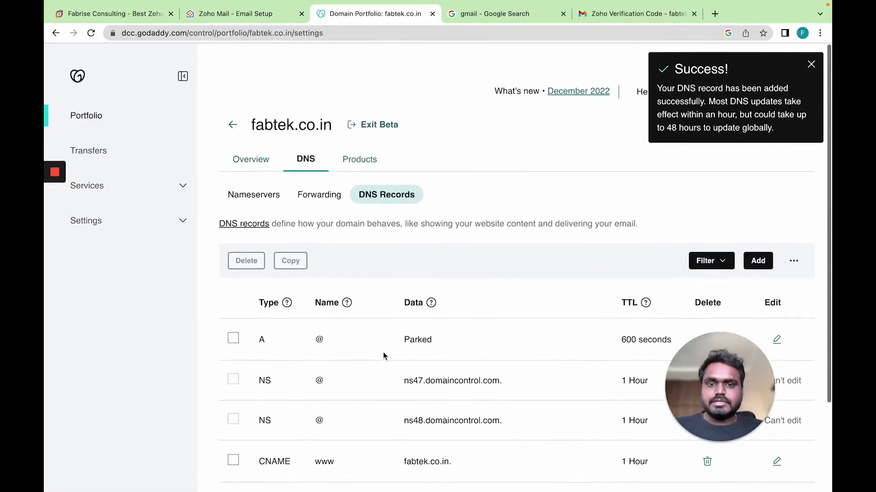
{"action": "left_click", "coordinate": [236, 14]}
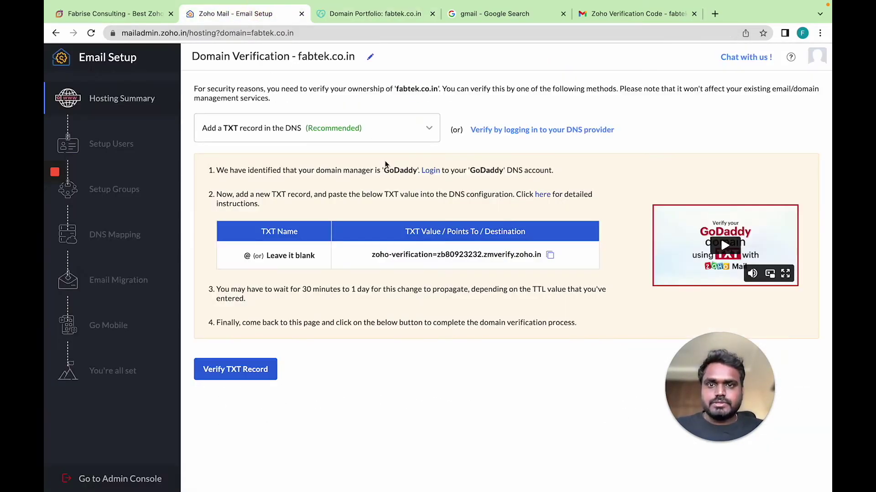
{"action": "left_click", "coordinate": [244, 370]}
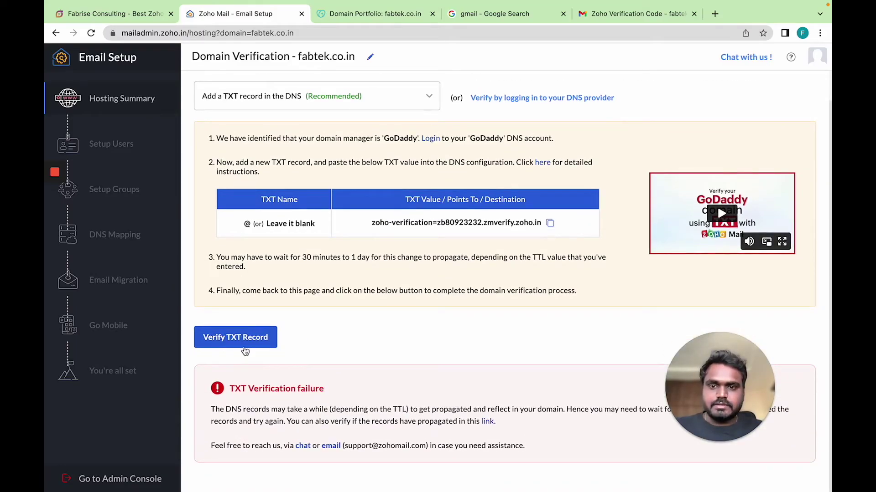
{"action": "scroll", "coordinate": [319, 337], "scroll_direction": "up", "scroll_amount": 1}
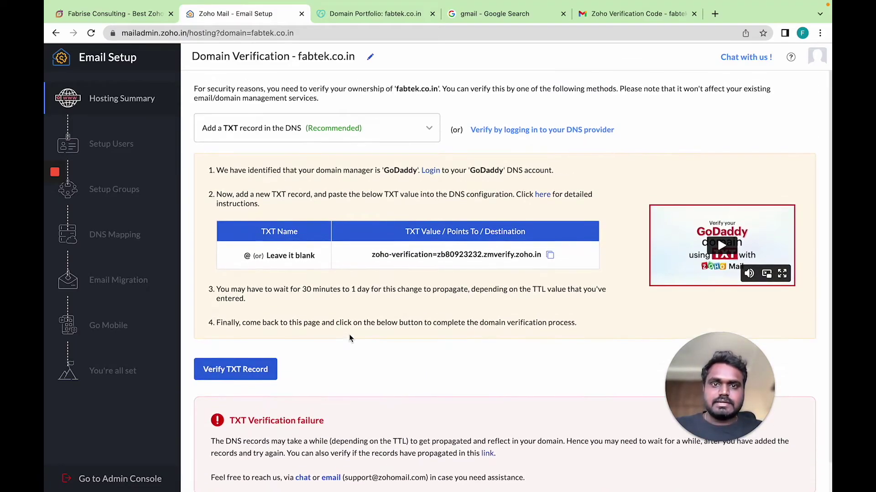
{"action": "scroll", "coordinate": [344, 345], "scroll_direction": "down", "scroll_amount": 1}
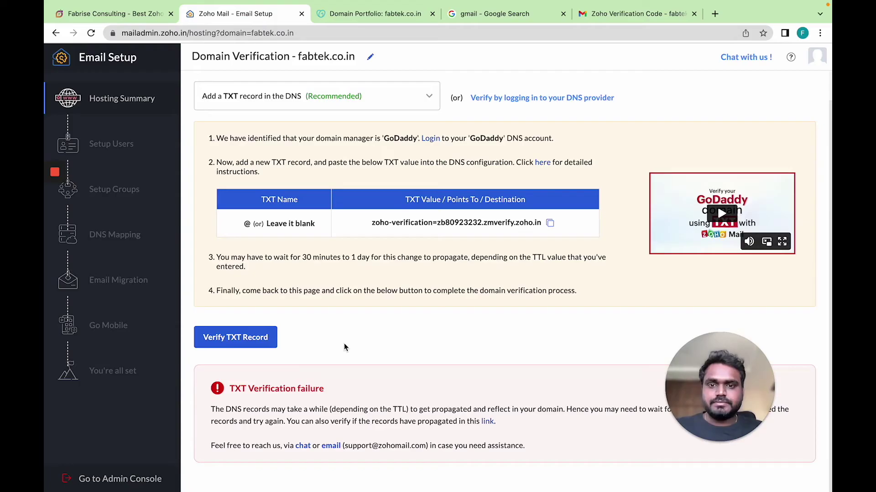
{"action": "left_click", "coordinate": [265, 341]}
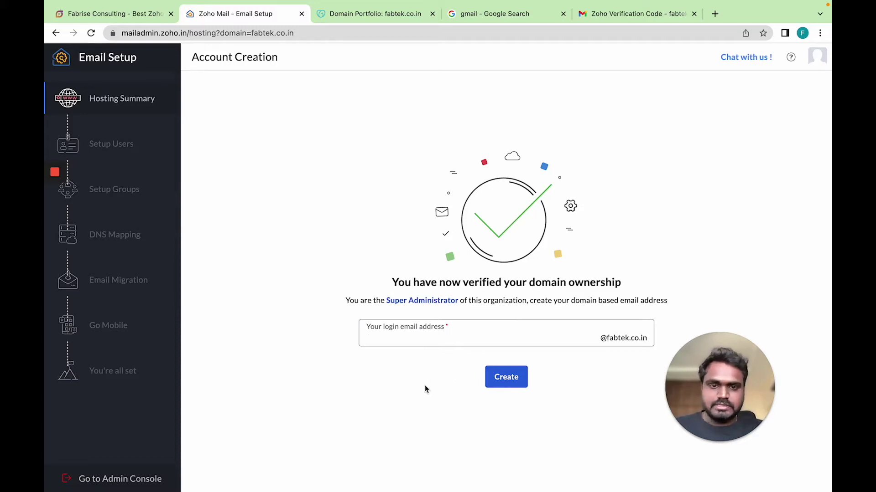
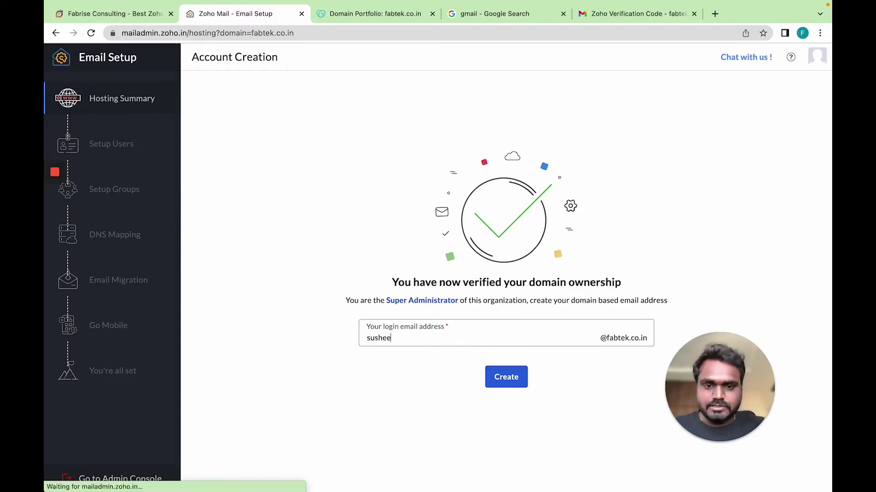
{"action": "left_click", "coordinate": [404, 421]}
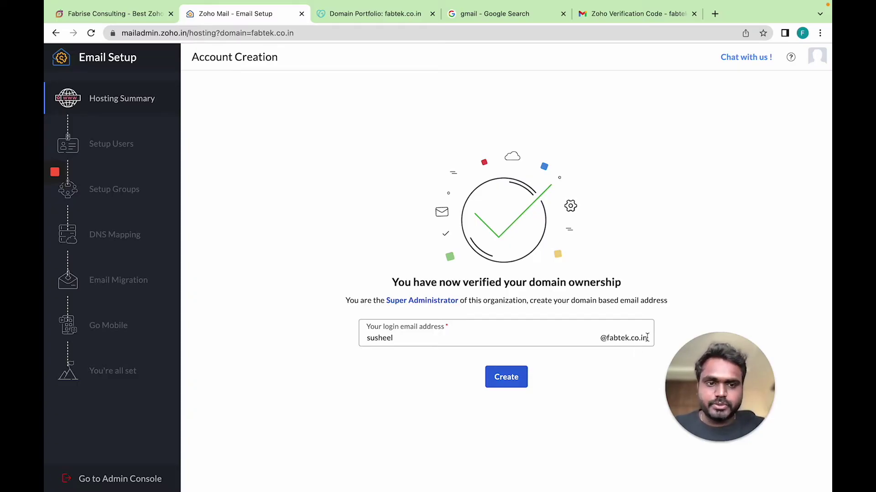
{"action": "left_click", "coordinate": [518, 381]}
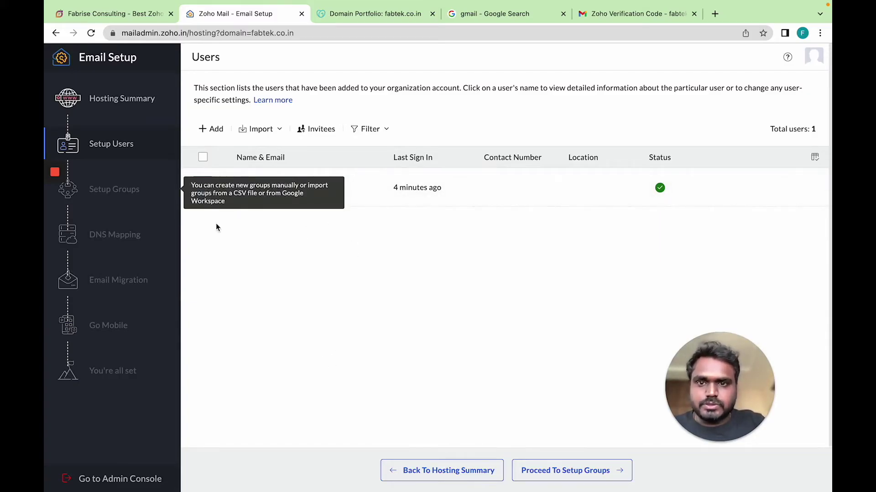
{"action": "left_click", "coordinate": [548, 470]}
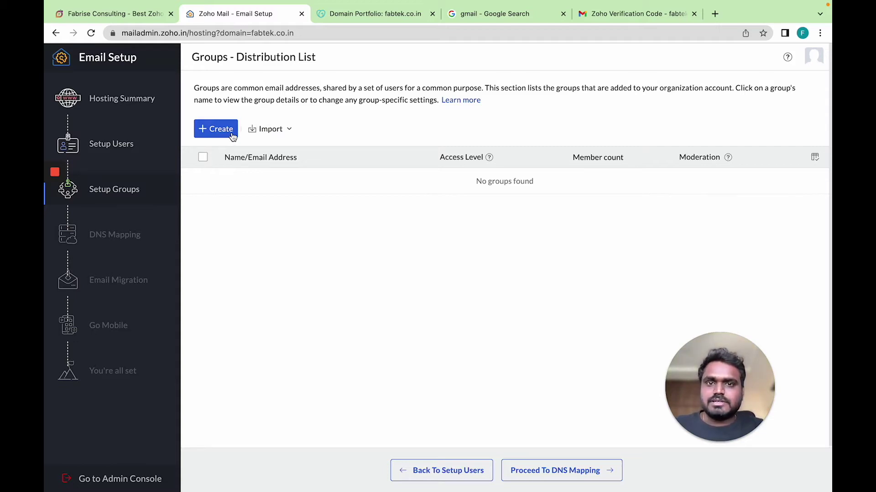
{"action": "left_click", "coordinate": [233, 137]}
{"action": "left_click", "coordinate": [252, 122]}
{"action": "type", "text": "Sales"}
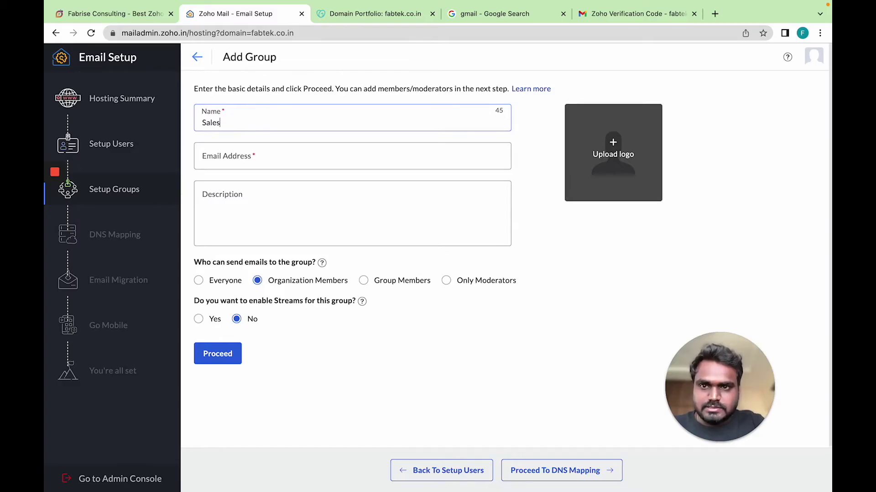
{"action": "left_click", "coordinate": [236, 164]}
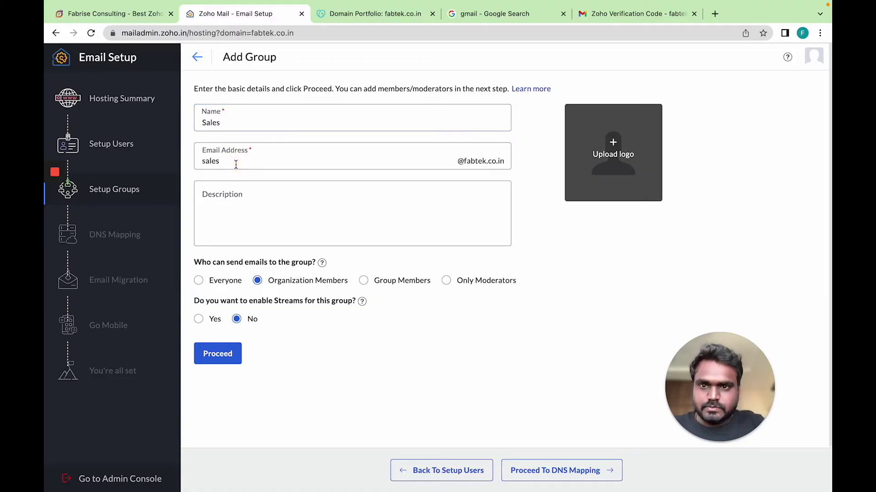
{"action": "left_click", "coordinate": [218, 354]}
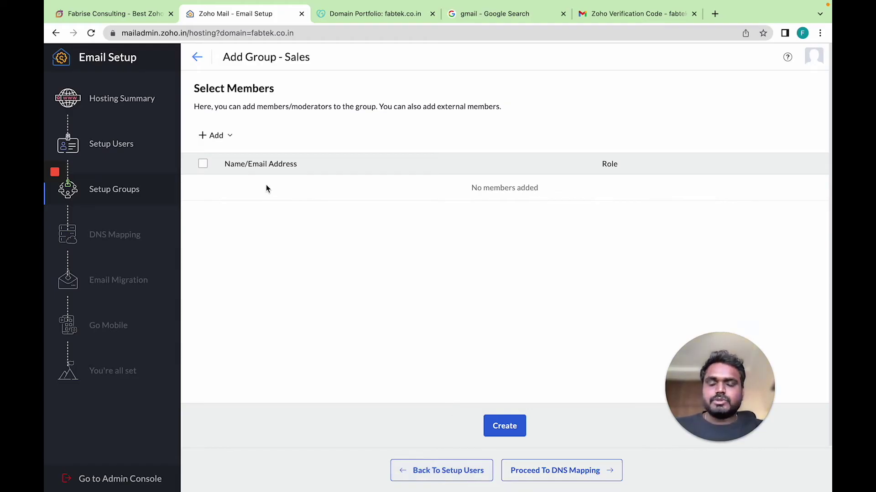
{"action": "left_click", "coordinate": [227, 137]}
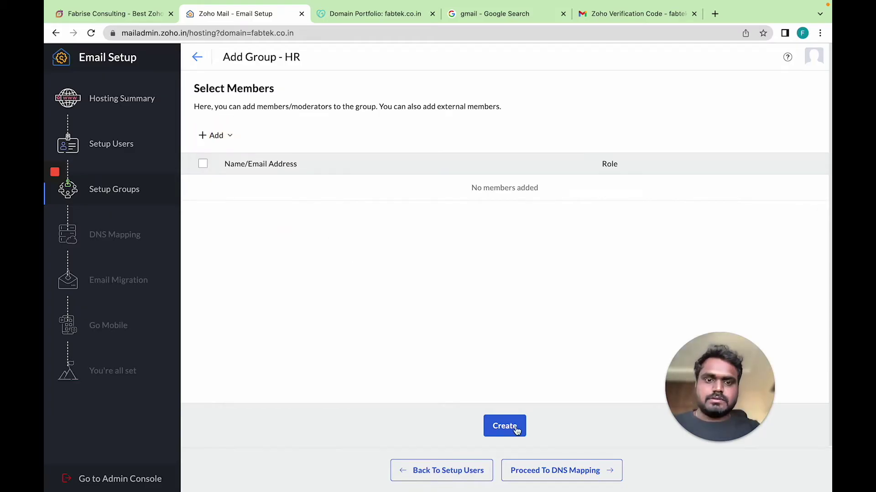
{"action": "left_click", "coordinate": [545, 470]}
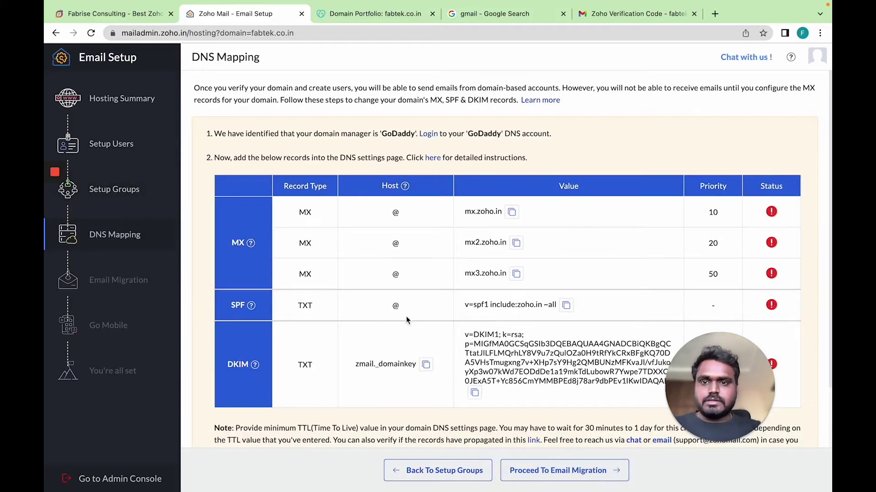
- Review Zoho's MX, SPF and DKIM records on DNS Mapping, then return to GoDaddy's records
{"action": "scroll", "coordinate": [309, 280], "scroll_direction": "down", "scroll_amount": 1}
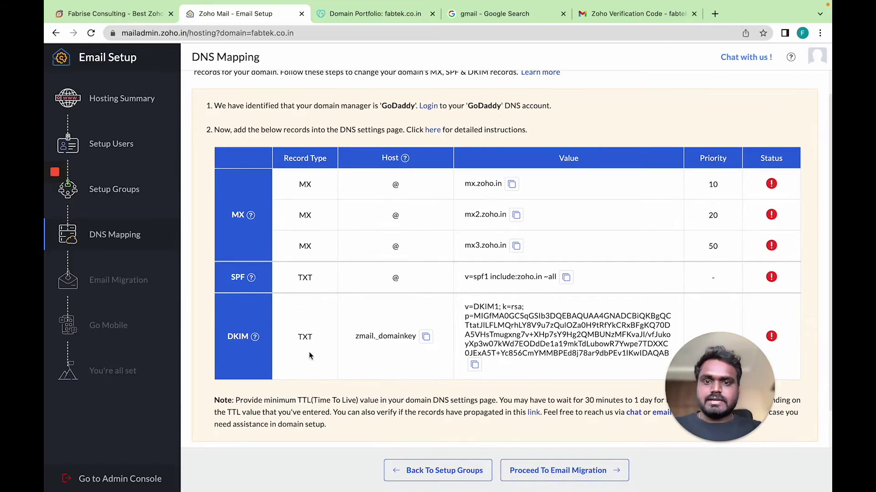
{"action": "scroll", "coordinate": [312, 355], "scroll_direction": "down", "scroll_amount": 2}
{"action": "scroll", "coordinate": [312, 355], "scroll_direction": "up", "scroll_amount": 3}
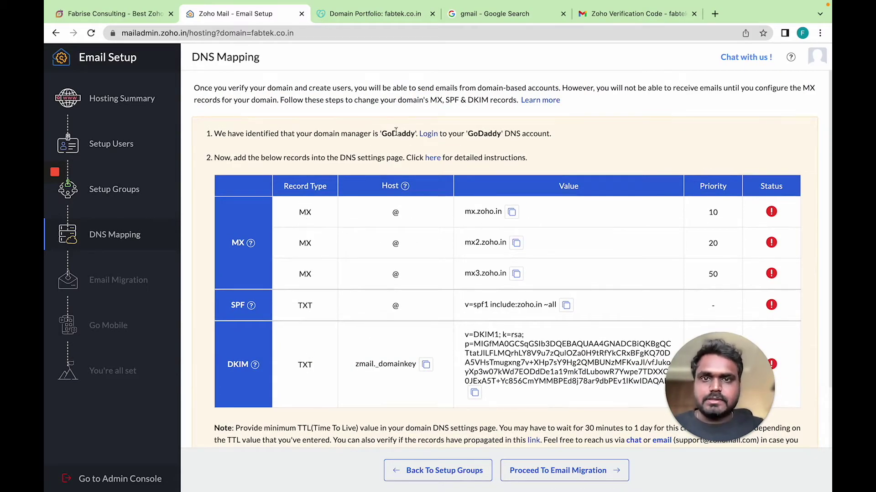
{"action": "left_click", "coordinate": [371, 14]}
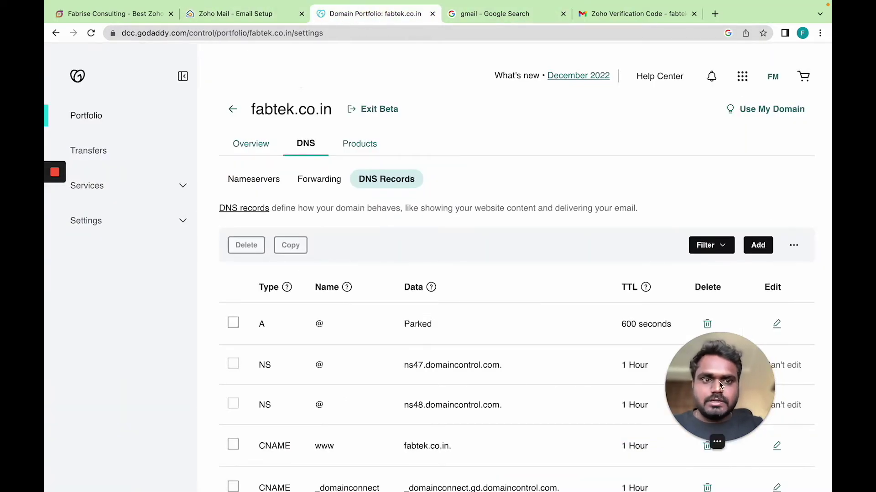
- Add an MX record at @ pointing to mx.zoho.in with priority 10
{"action": "scroll", "coordinate": [631, 360], "scroll_direction": "down", "scroll_amount": 3}
{"action": "scroll", "coordinate": [632, 361], "scroll_direction": "up", "scroll_amount": 3}
{"action": "left_click", "coordinate": [758, 245]}
{"action": "left_click", "coordinate": [272, 335]}
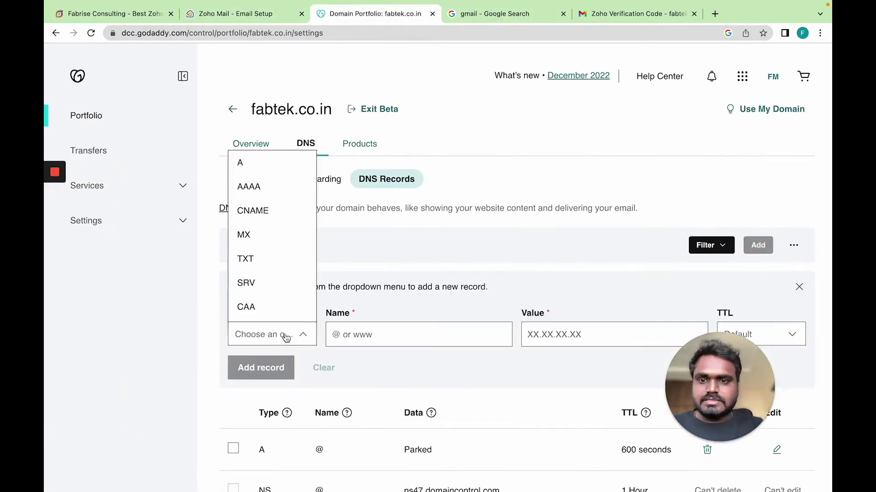
{"action": "left_click", "coordinate": [272, 334]}
{"action": "left_click", "coordinate": [256, 242]}
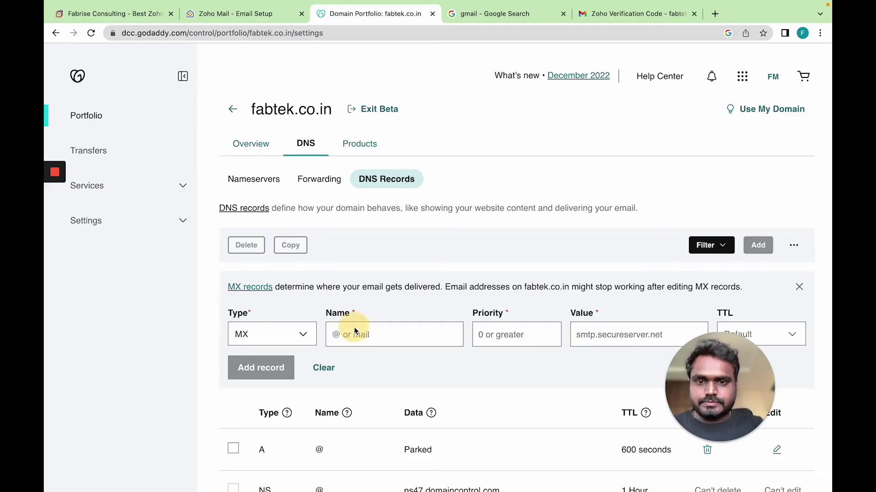
{"action": "left_click", "coordinate": [235, 14]}
{"action": "left_click", "coordinate": [370, 13]}
{"action": "left_click", "coordinate": [385, 336]}
{"action": "left_click", "coordinate": [393, 359]}
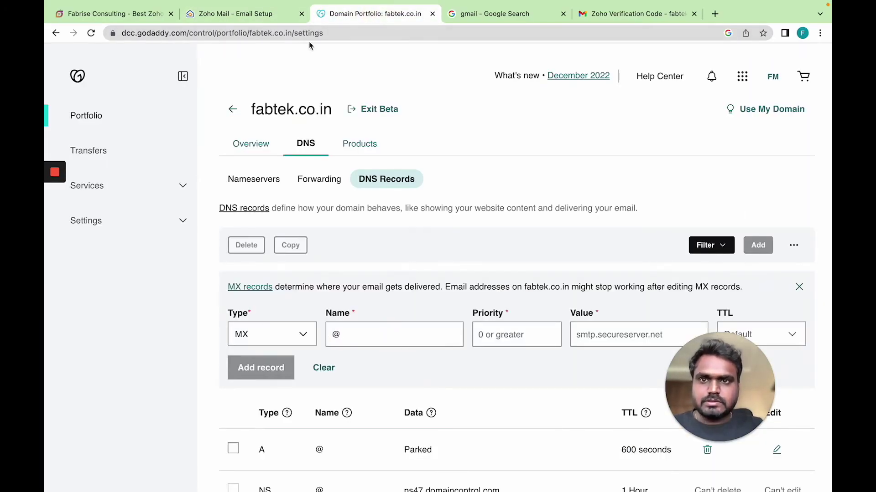
{"action": "left_click", "coordinate": [235, 14]}
{"action": "left_click", "coordinate": [370, 13]}
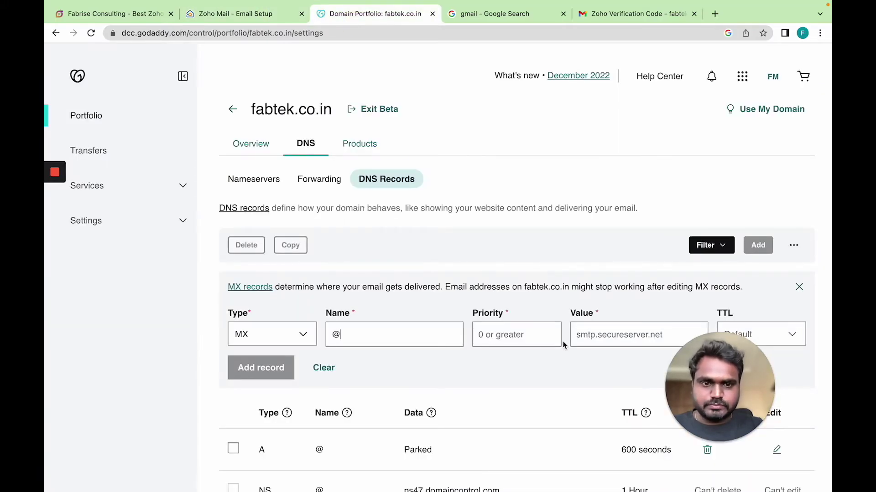
{"action": "left_click", "coordinate": [604, 339]}
{"action": "type", "text": "mx.zoho.in"}
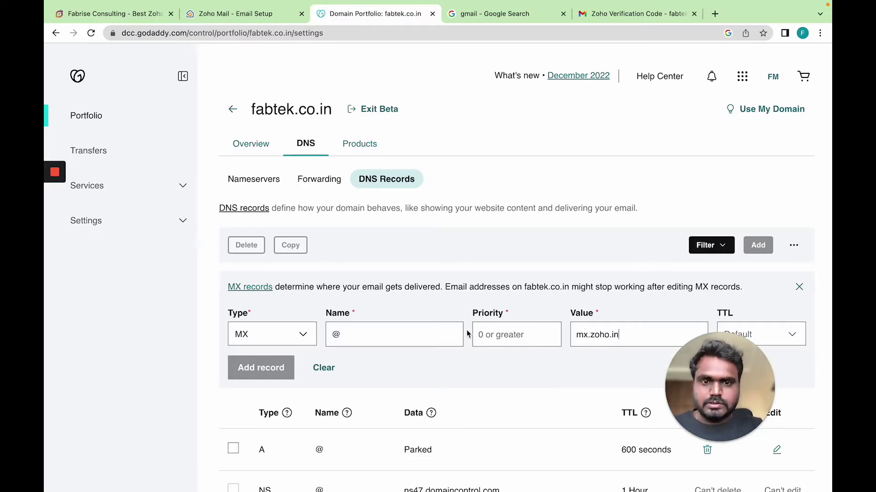
{"action": "left_click", "coordinate": [239, 13]}
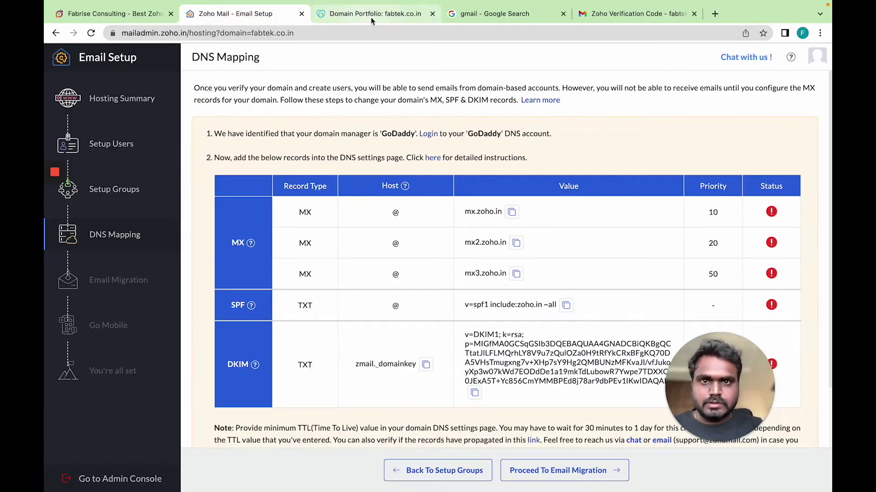
{"action": "left_click", "coordinate": [371, 13]}
{"action": "left_click", "coordinate": [502, 334]}
{"action": "type", "text": "10"}
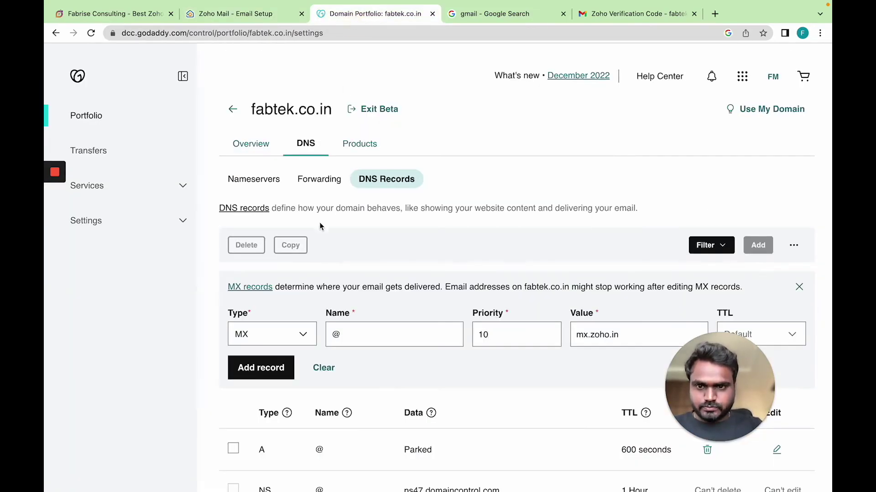
{"action": "left_click", "coordinate": [265, 364]}
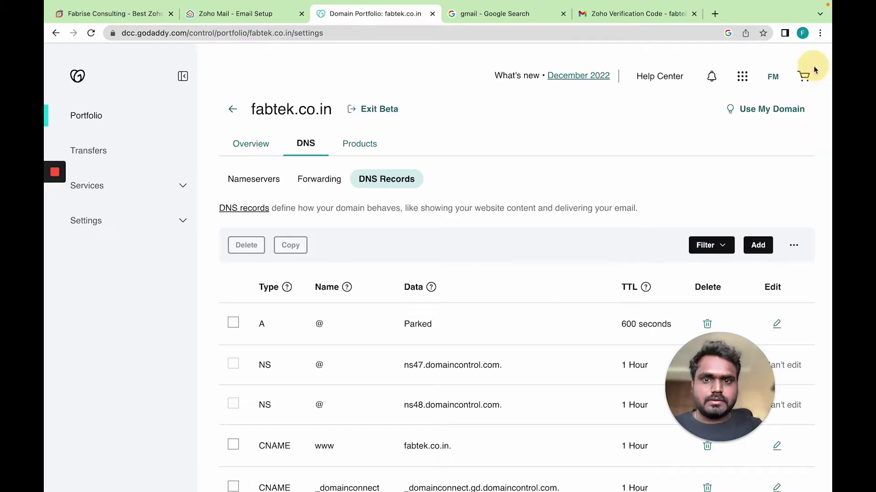
- Add an MX record at @ pointing to mx2.zoho.in with priority 20
{"action": "left_click", "coordinate": [758, 245]}
{"action": "left_click", "coordinate": [271, 334]}
{"action": "left_click", "coordinate": [245, 233]}
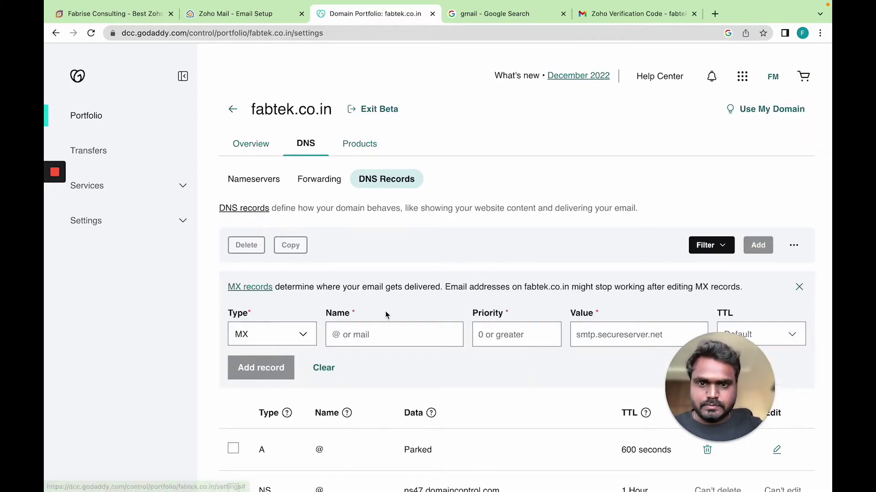
{"action": "left_click", "coordinate": [387, 334]}
{"action": "type", "text": "@"}
{"action": "left_click", "coordinate": [511, 335]}
{"action": "type", "text": "20"}
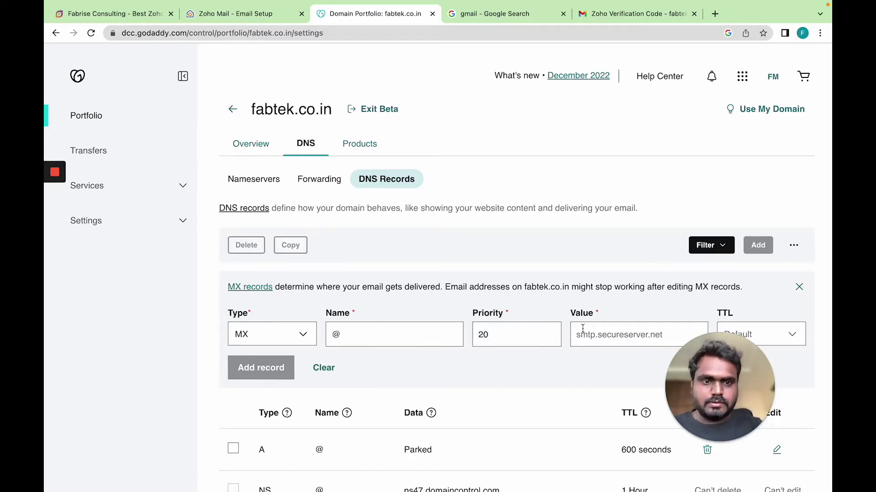
{"action": "left_click", "coordinate": [582, 334]}
{"action": "left_click", "coordinate": [725, 377]}
{"action": "left_click", "coordinate": [585, 334]}
{"action": "type", "text": "2.zoho.in"}
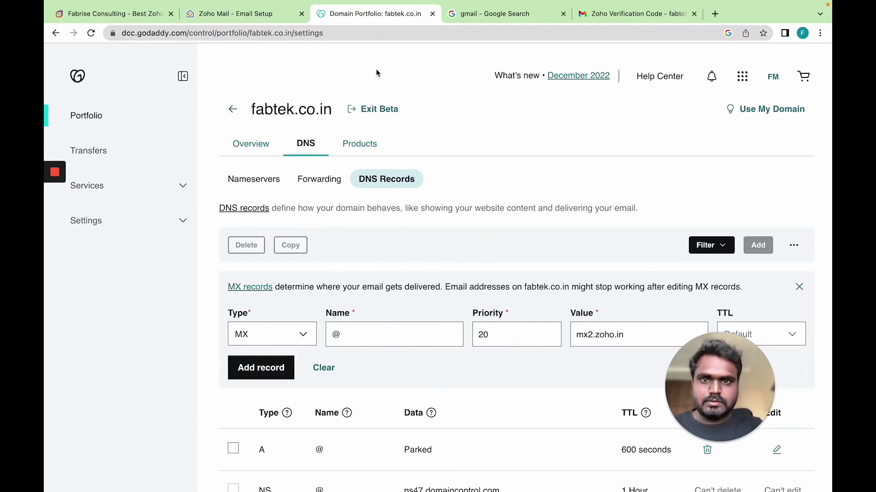
{"action": "left_click", "coordinate": [256, 365]}
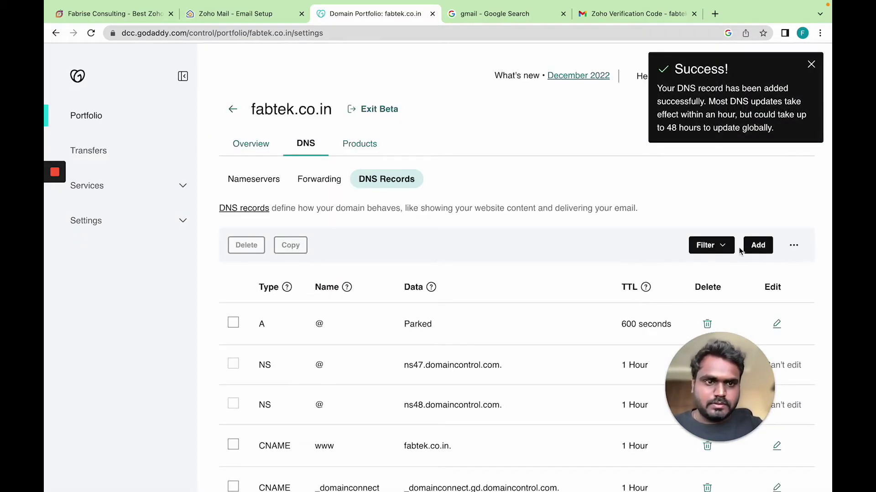
- Add an MX record at @ pointing to mx3.zoho.in with priority 50
{"action": "left_click", "coordinate": [757, 245]}
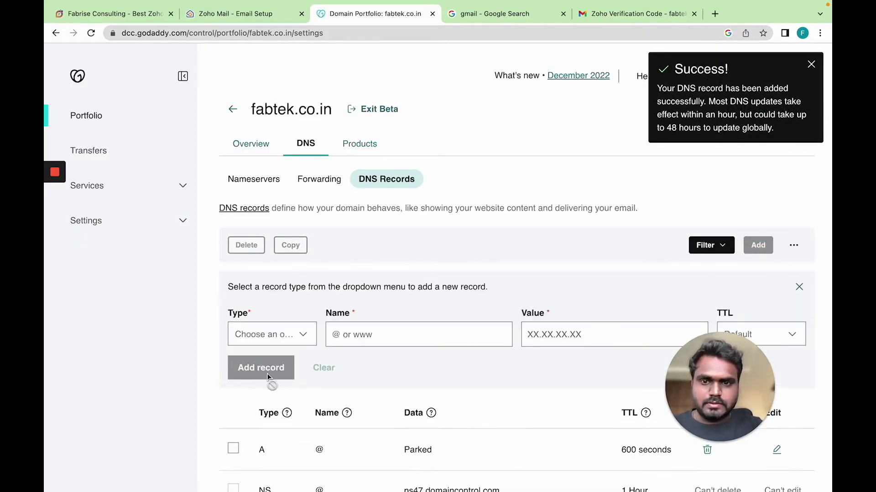
{"action": "left_click", "coordinate": [265, 333]}
{"action": "left_click", "coordinate": [244, 234]}
{"action": "left_click", "coordinate": [378, 335]}
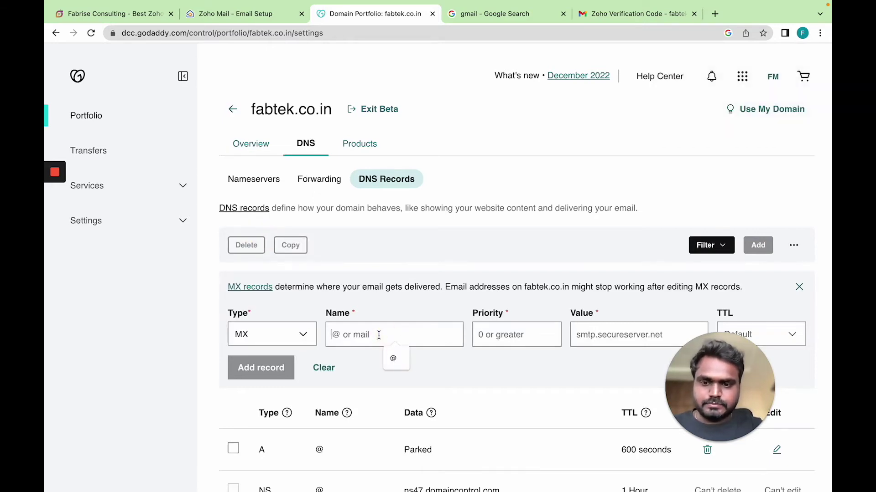
{"action": "left_click", "coordinate": [393, 359]}
{"action": "type", "text": "50"}
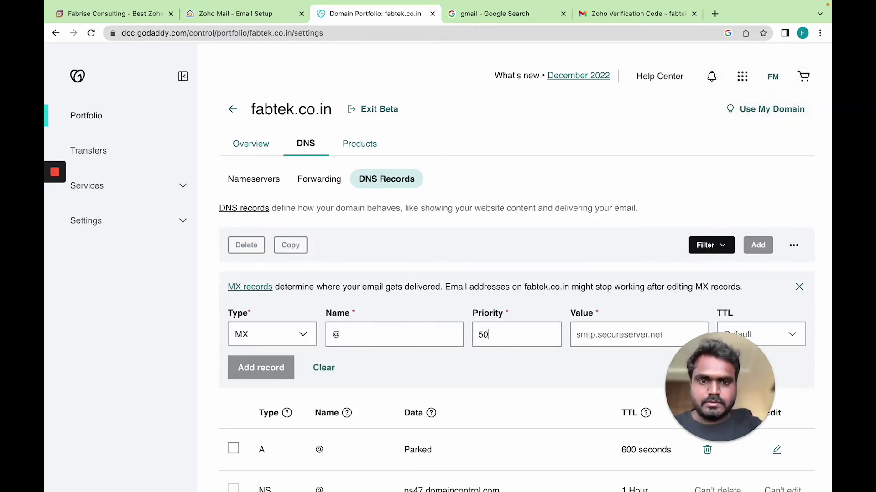
{"action": "left_click", "coordinate": [589, 335]}
{"action": "type", "text": "mx.zoho.in"}
{"action": "left_click", "coordinate": [589, 334]}
{"action": "type", "text": "2"}
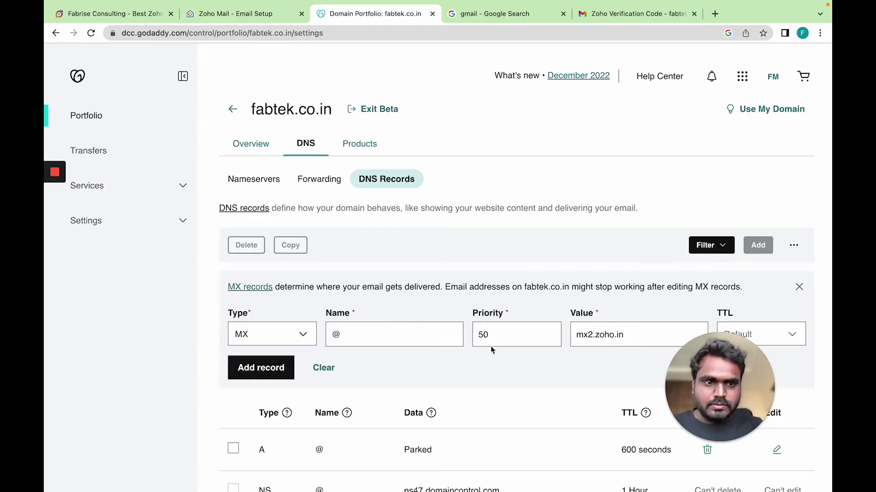
{"action": "key", "text": "BackSpace"}
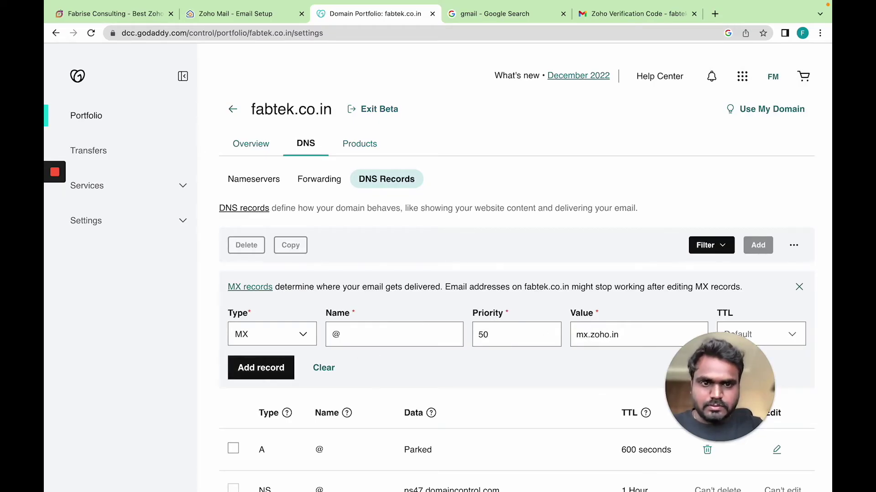
{"action": "left_click", "coordinate": [230, 44]}
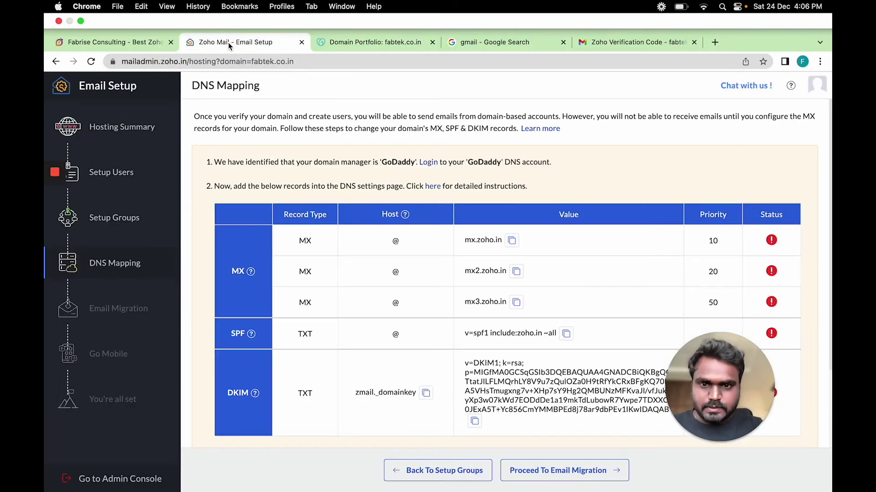
{"action": "left_click", "coordinate": [319, 41]}
{"action": "type", "text": "3.zoho.in"}
{"action": "left_click", "coordinate": [254, 368]}
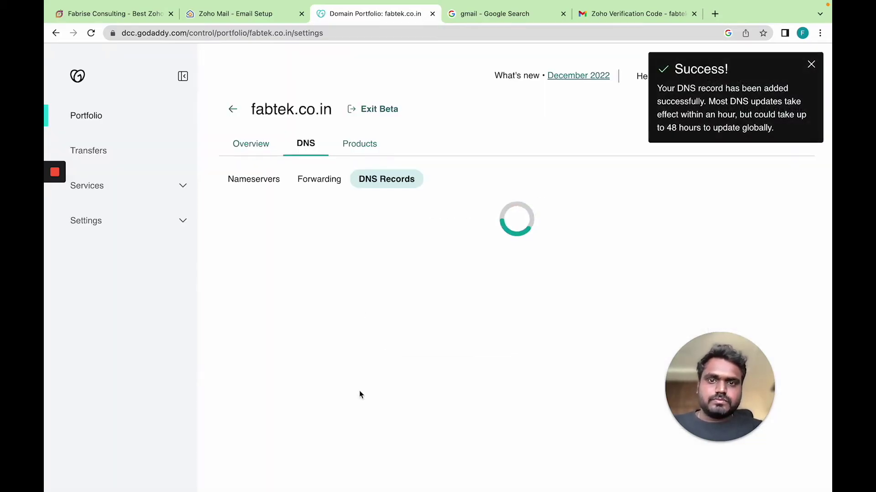
- Check GoDaddy's records list for the three Zoho MX entries, then return to Zoho
{"action": "scroll", "coordinate": [402, 409], "scroll_direction": "down", "scroll_amount": 2}
{"action": "scroll", "coordinate": [401, 412], "scroll_direction": "down", "scroll_amount": 3}
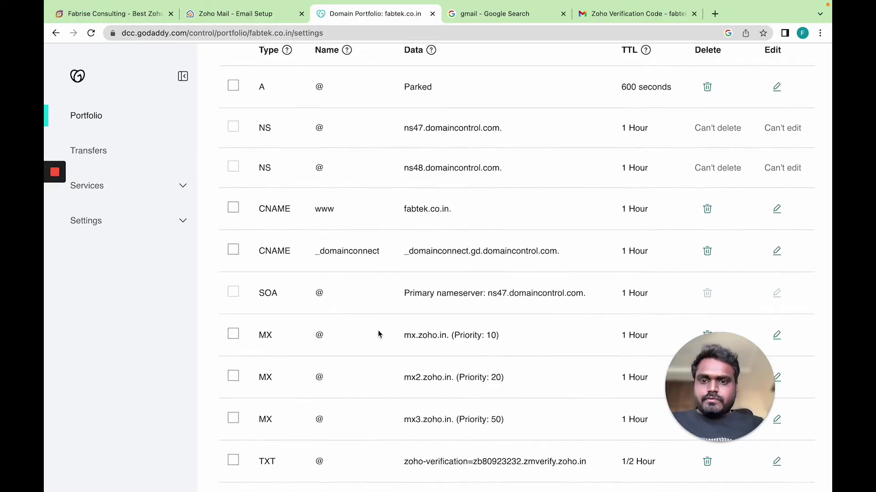
{"action": "scroll", "coordinate": [367, 333], "scroll_direction": "up", "scroll_amount": 1}
{"action": "scroll", "coordinate": [367, 333], "scroll_direction": "down", "scroll_amount": 1}
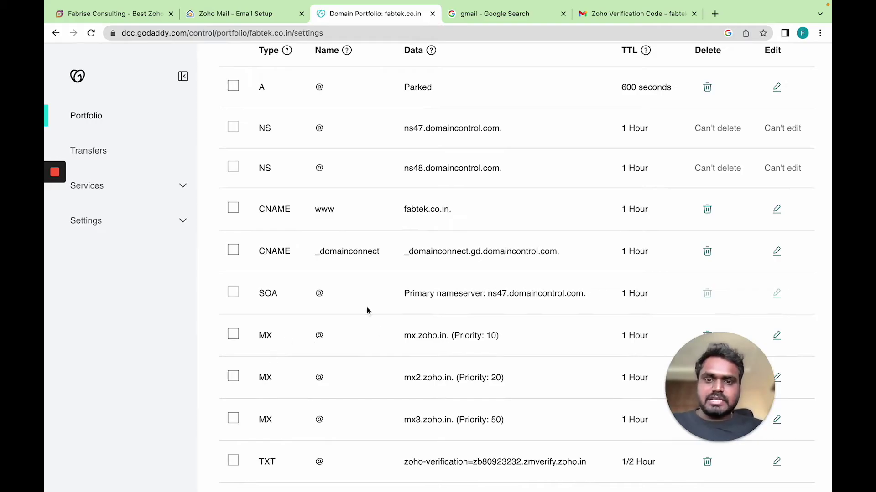
{"action": "scroll", "coordinate": [303, 337], "scroll_direction": "up", "scroll_amount": 1}
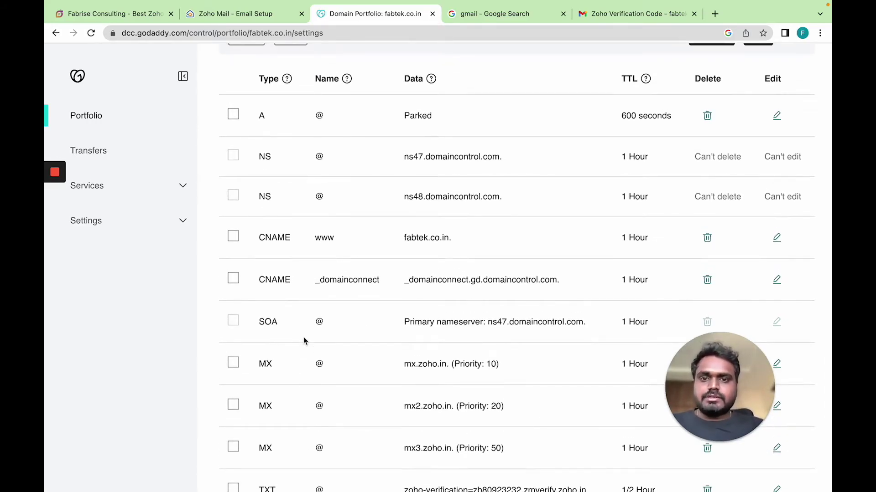
{"action": "scroll", "coordinate": [302, 373], "scroll_direction": "down", "scroll_amount": 1}
{"action": "scroll", "coordinate": [302, 373], "scroll_direction": "up", "scroll_amount": 1}
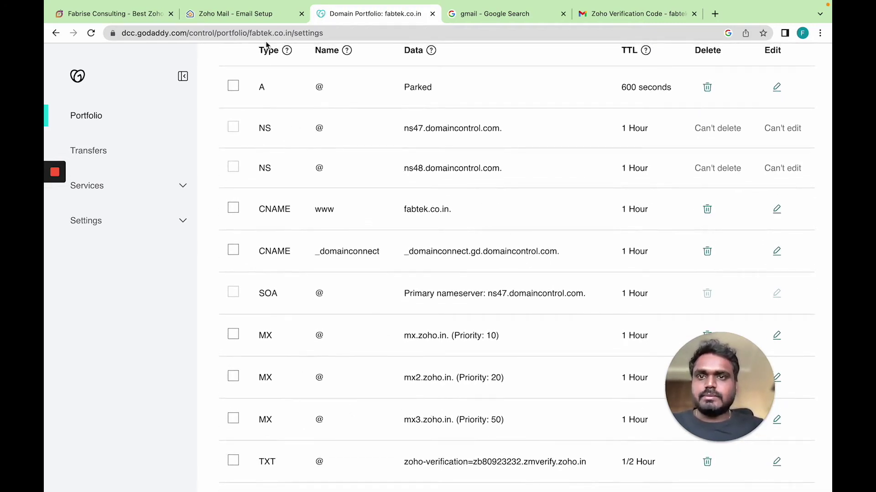
{"action": "left_click", "coordinate": [241, 14]}
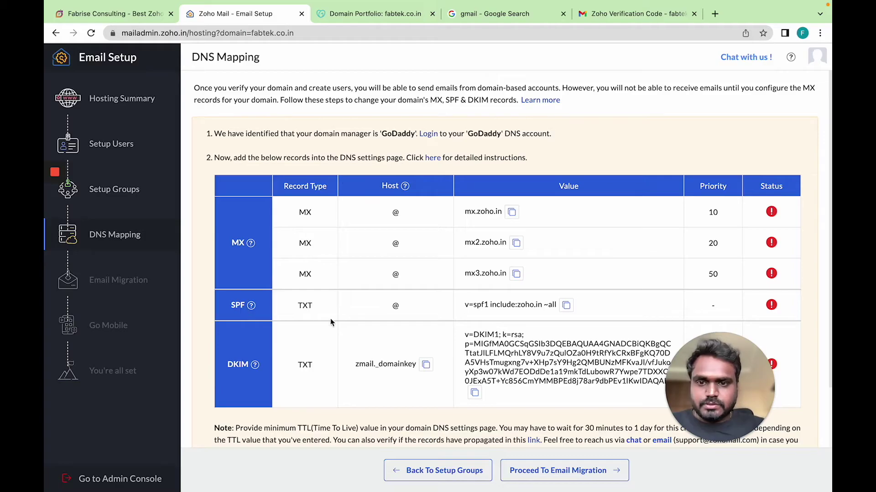
- Add Zoho's SPF value as a TXT record at @ in GoDaddy
{"action": "double_click", "coordinate": [303, 310]}
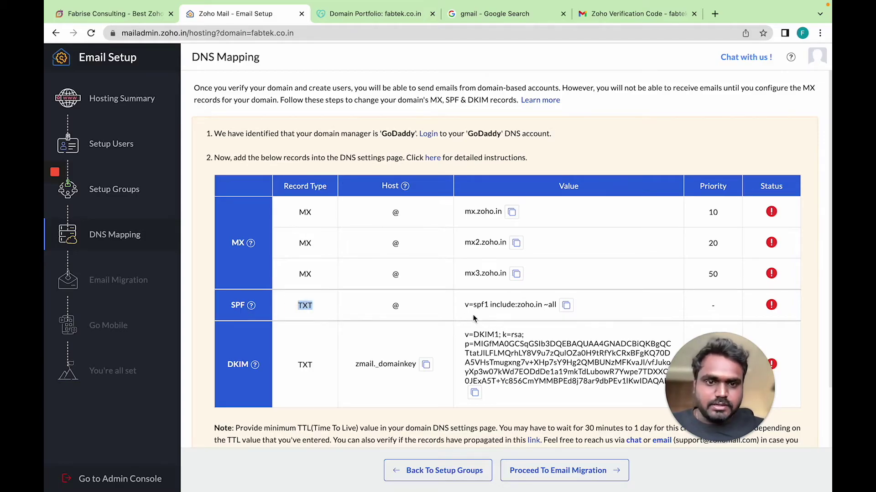
{"action": "left_click", "coordinate": [566, 305]}
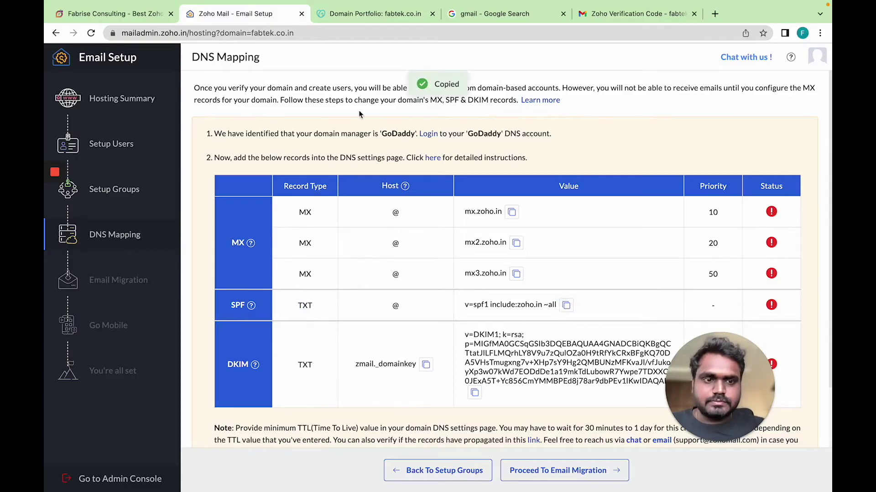
{"action": "left_click", "coordinate": [360, 14]}
{"action": "scroll", "coordinate": [470, 286], "scroll_direction": "up", "scroll_amount": 6}
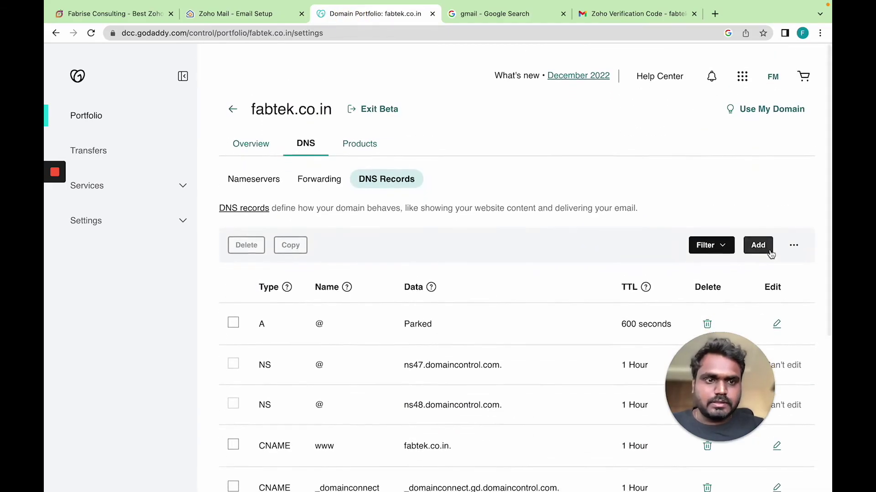
{"action": "left_click", "coordinate": [759, 246]}
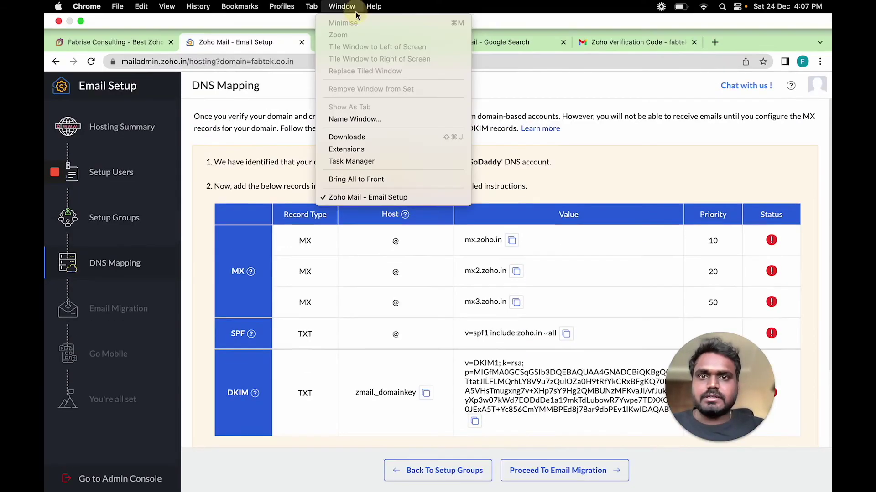
{"action": "left_click", "coordinate": [365, 41]}
{"action": "left_click", "coordinate": [273, 333]}
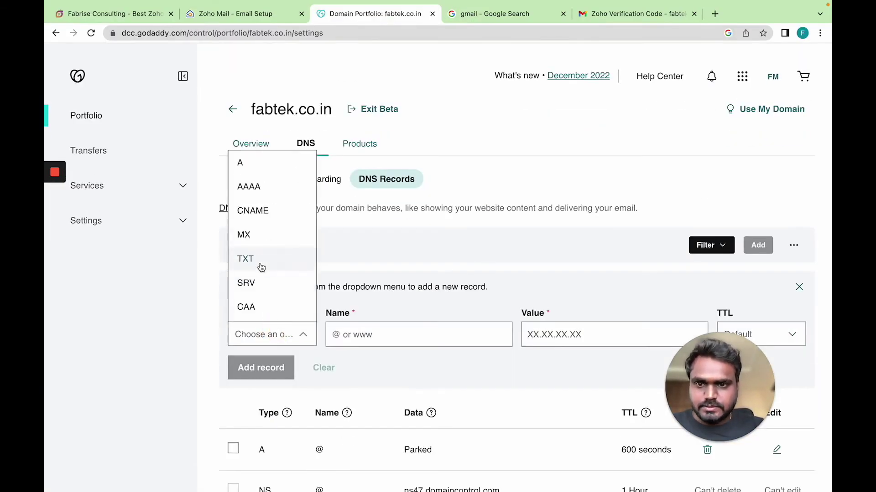
{"action": "left_click", "coordinate": [259, 260]}
{"action": "left_click", "coordinate": [383, 331]}
{"action": "type", "text": "@"}
{"action": "left_click", "coordinate": [542, 342]}
{"action": "key", "text": "ctrl+v"}
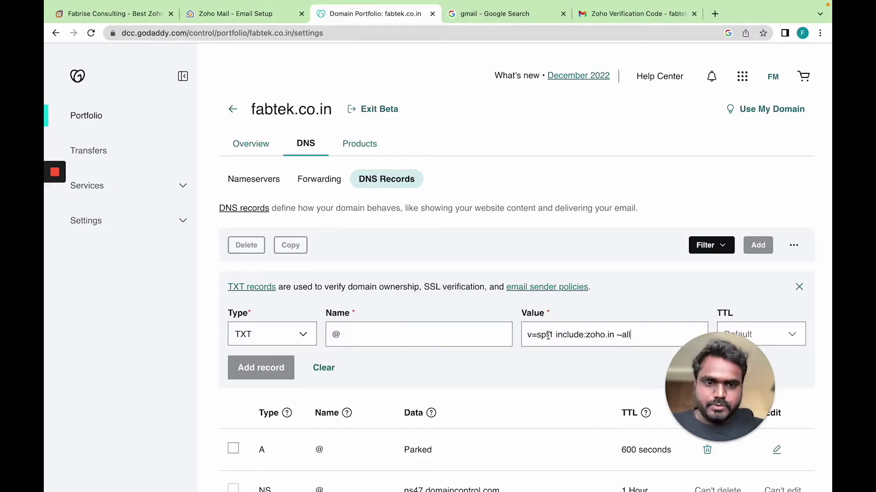
{"action": "left_click", "coordinate": [276, 367]}
- Add the zmail._domainkey DKIM TXT record with Zoho's key value
{"action": "left_click", "coordinate": [248, 15]}
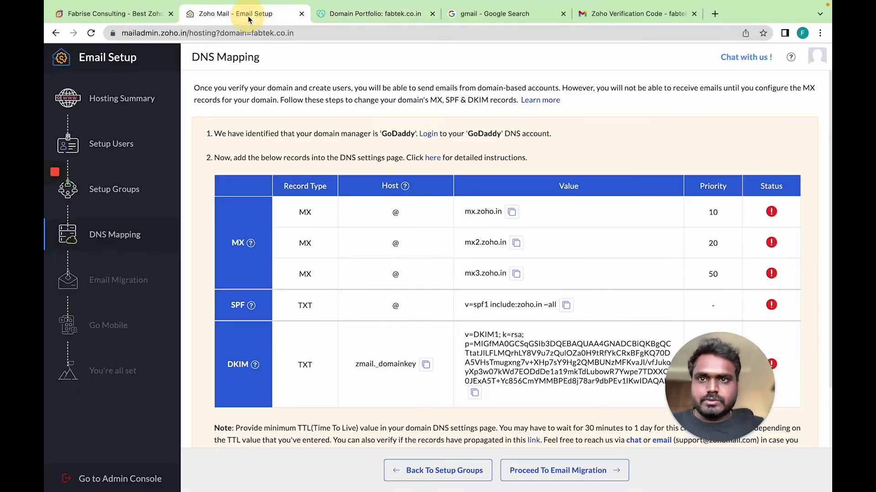
{"action": "left_click", "coordinate": [426, 365]}
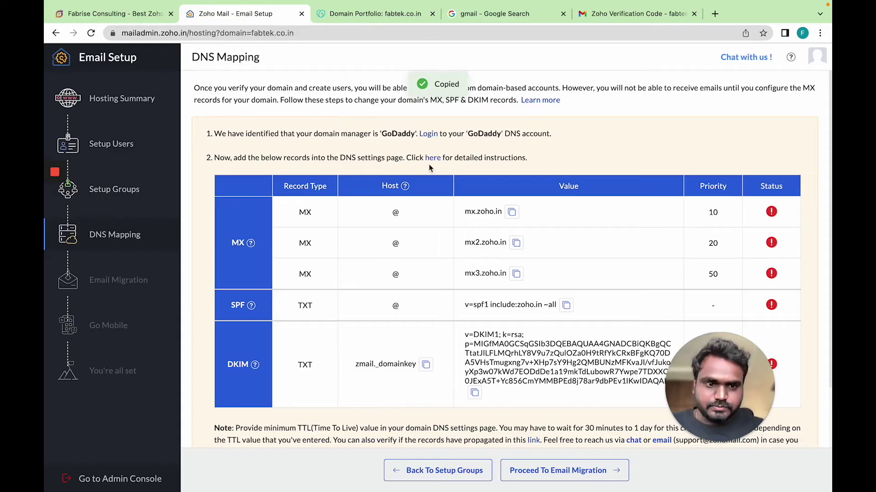
{"action": "left_click", "coordinate": [372, 14]}
{"action": "left_click", "coordinate": [758, 245]}
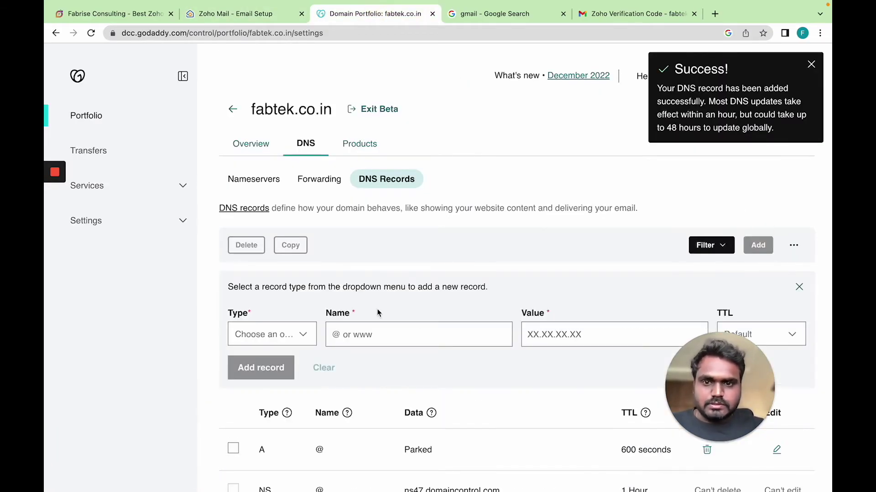
{"action": "left_click", "coordinate": [272, 335]}
{"action": "left_click", "coordinate": [274, 258]}
{"action": "left_click", "coordinate": [373, 335]}
{"action": "key", "text": "ctrl+v"}
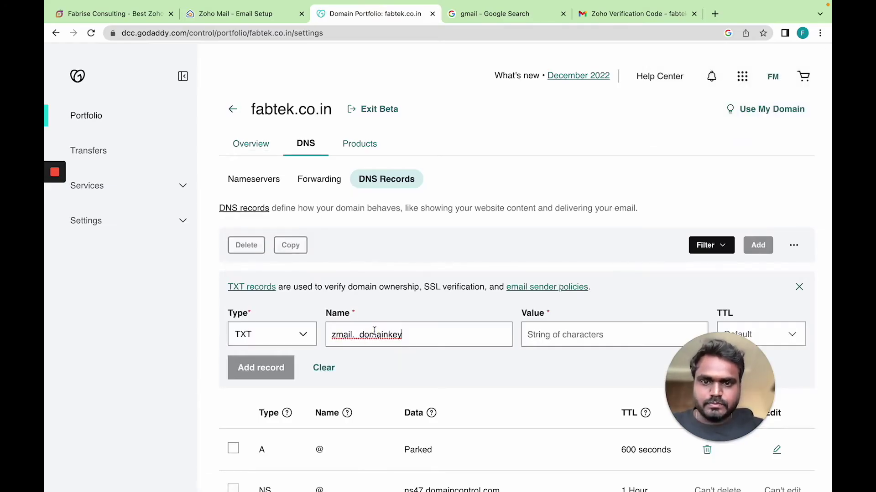
{"action": "left_click", "coordinate": [235, 14]}
{"action": "left_click", "coordinate": [473, 391]}
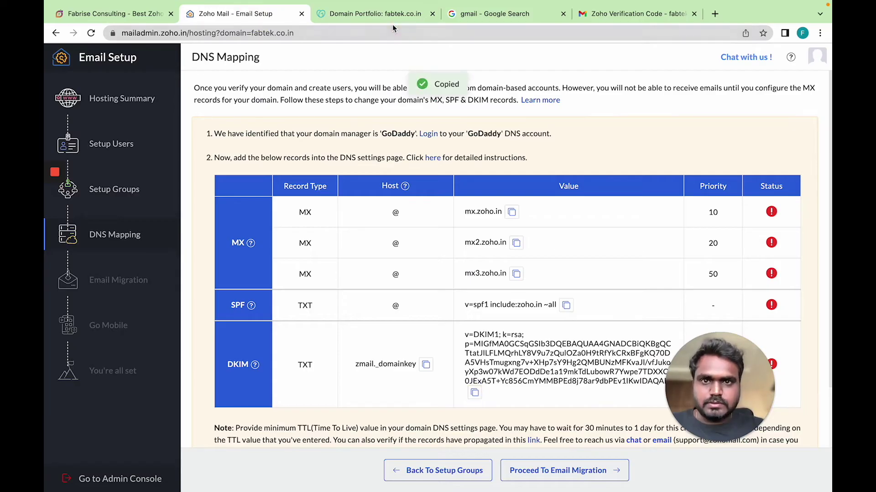
{"action": "left_click", "coordinate": [393, 13]}
{"action": "left_click", "coordinate": [570, 335]}
{"action": "key", "text": "ctrl+v"}
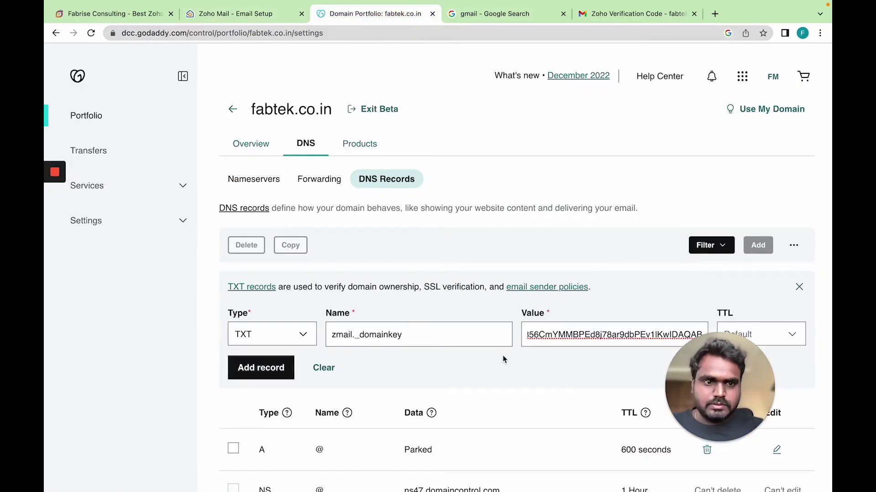
{"action": "left_click", "coordinate": [270, 367]}
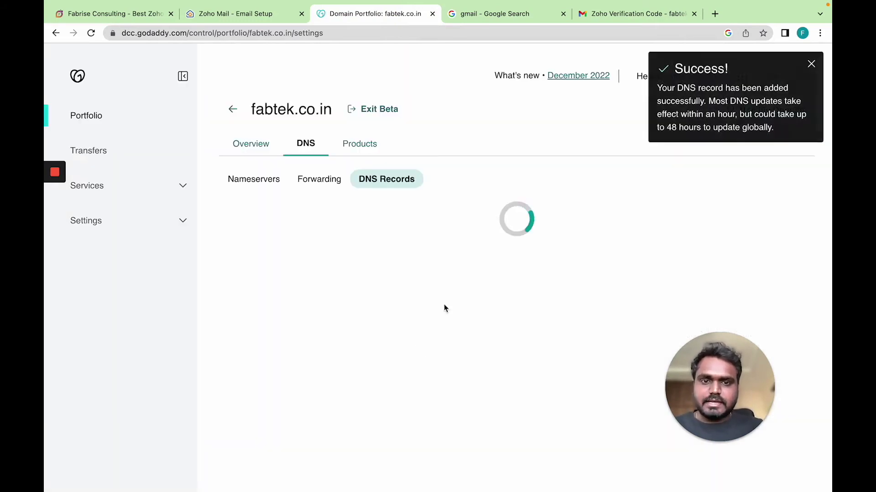
- Run Zoho's Verify All Records check on the DNS Mapping page
{"action": "scroll", "coordinate": [362, 344], "scroll_direction": "down", "scroll_amount": 6}
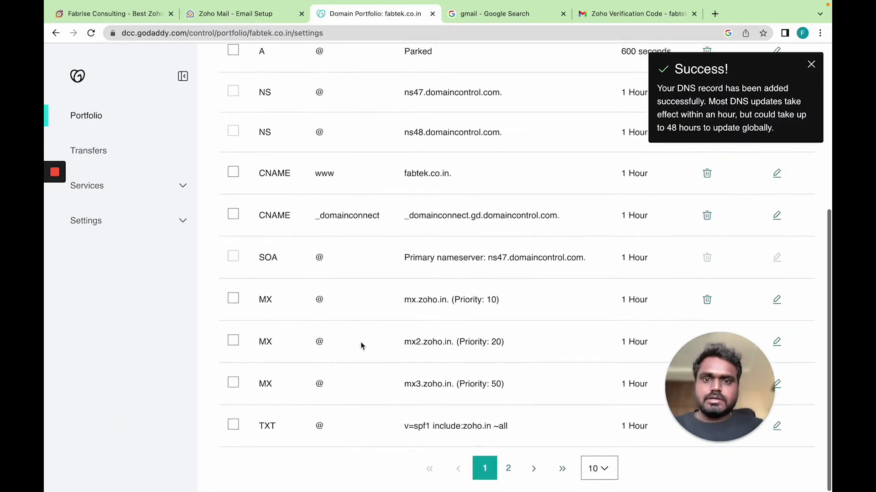
{"action": "scroll", "coordinate": [361, 346], "scroll_direction": "up", "scroll_amount": 6}
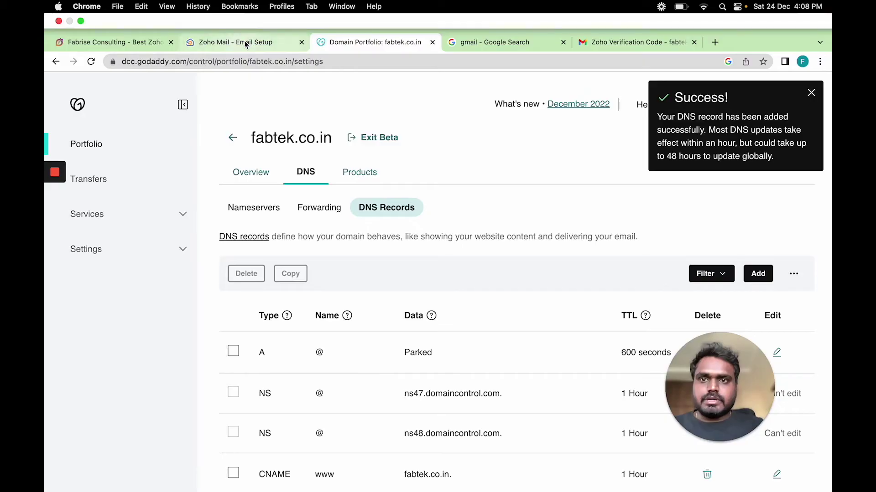
{"action": "key", "text": "ctrl+shift+Tab"}
{"action": "scroll", "coordinate": [387, 227], "scroll_direction": "down", "scroll_amount": 2}
{"action": "left_click", "coordinate": [234, 421]}
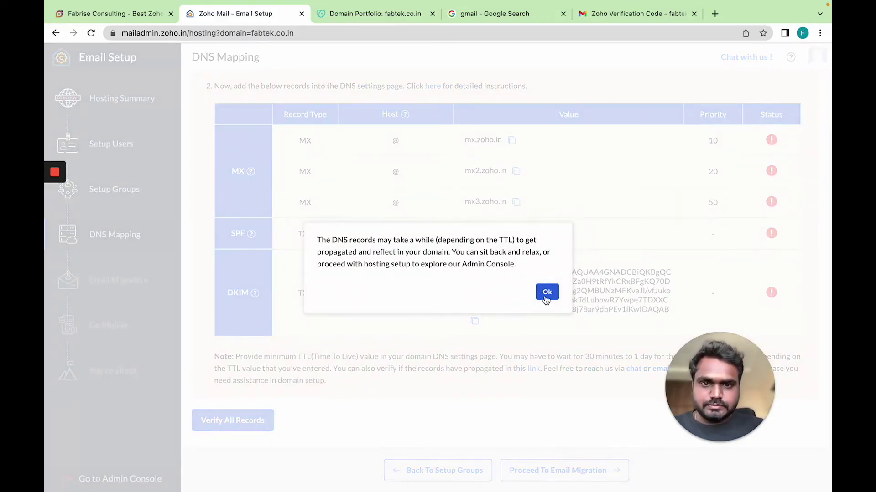
- Dismiss the propagation notice and, once records verify, proceed to Email Migration
{"action": "left_click", "coordinate": [553, 295]}
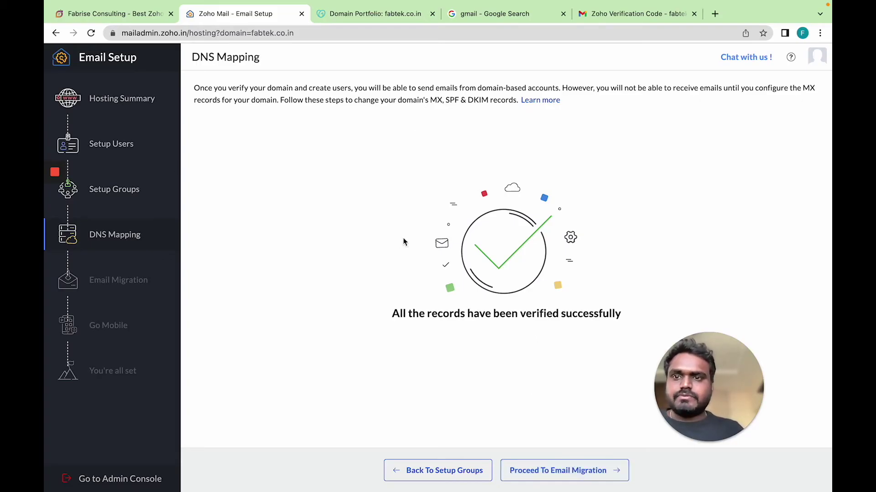
{"action": "left_click", "coordinate": [554, 472]}
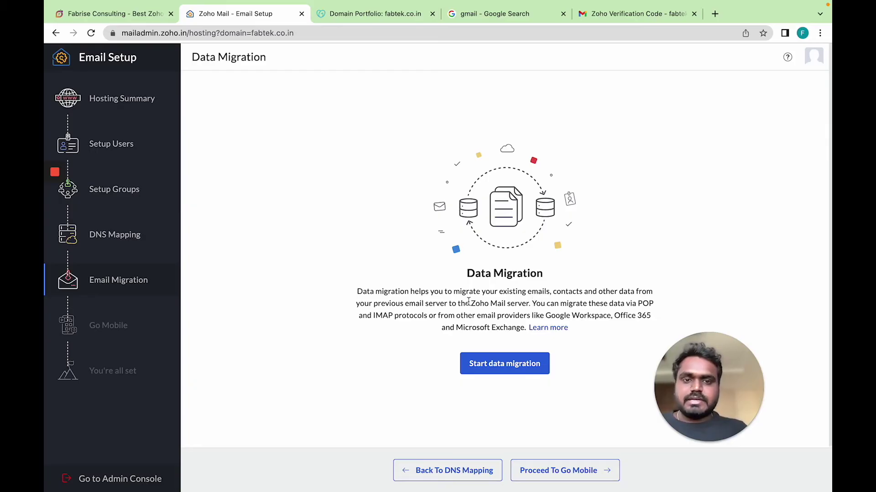
- Start a new data migration with Office 365 as the source application
{"action": "left_click", "coordinate": [505, 371]}
{"action": "left_click", "coordinate": [322, 209]}
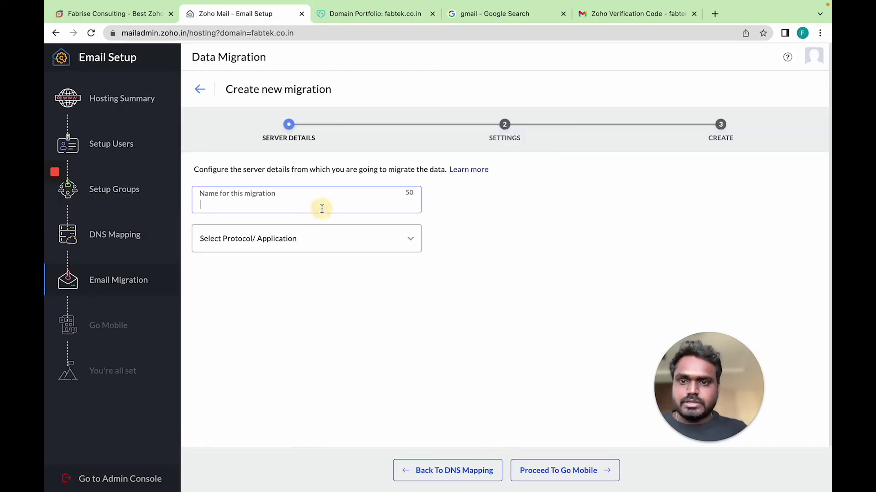
{"action": "left_click", "coordinate": [325, 244]}
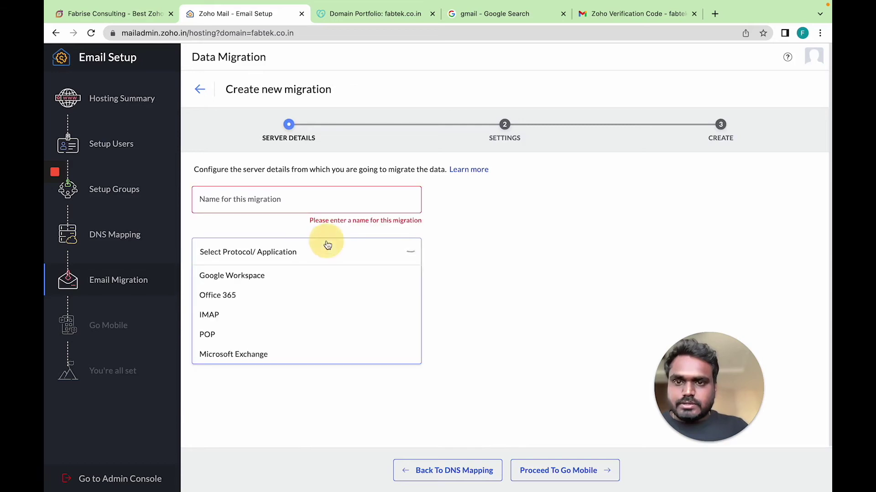
{"action": "left_click", "coordinate": [280, 296]}
{"action": "left_click", "coordinate": [293, 209]}
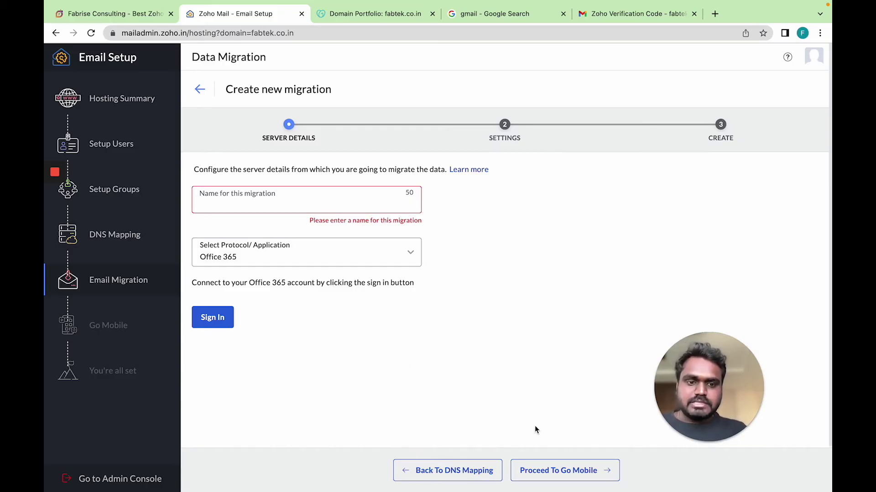
{"action": "scroll", "coordinate": [548, 425], "scroll_direction": "down", "scroll_amount": 1}
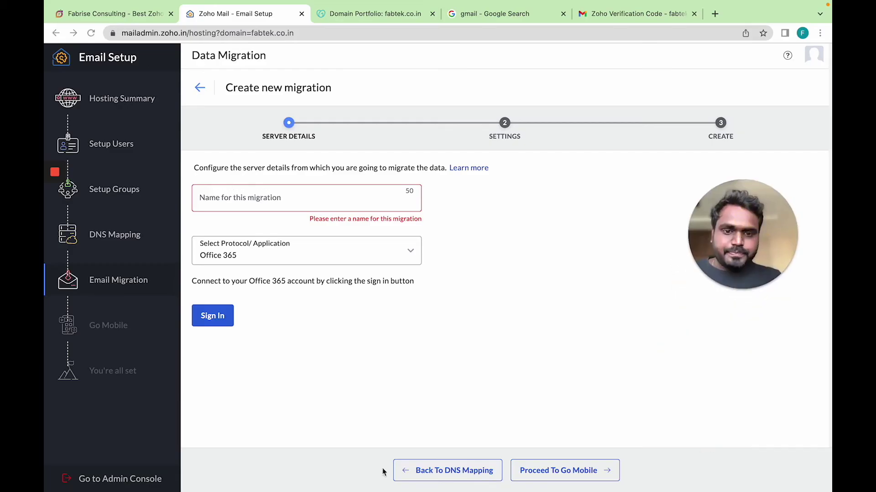
{"action": "left_click", "coordinate": [576, 470]}
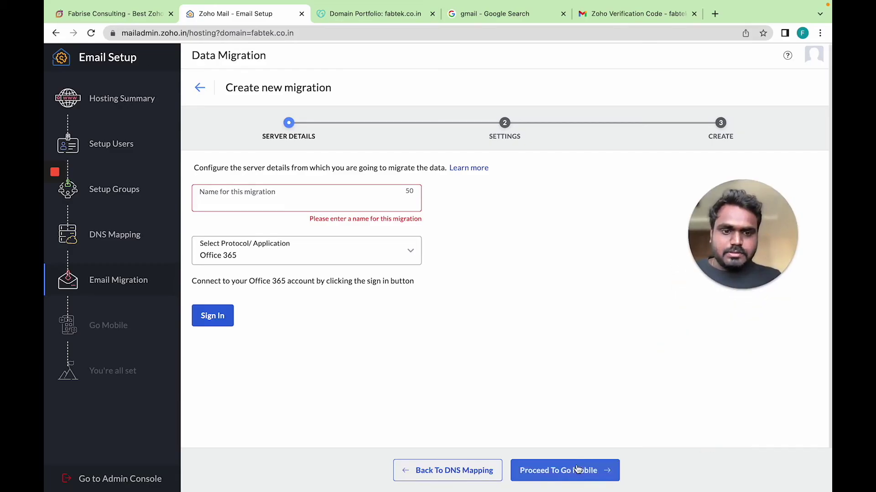
{"action": "left_click", "coordinate": [580, 475]}
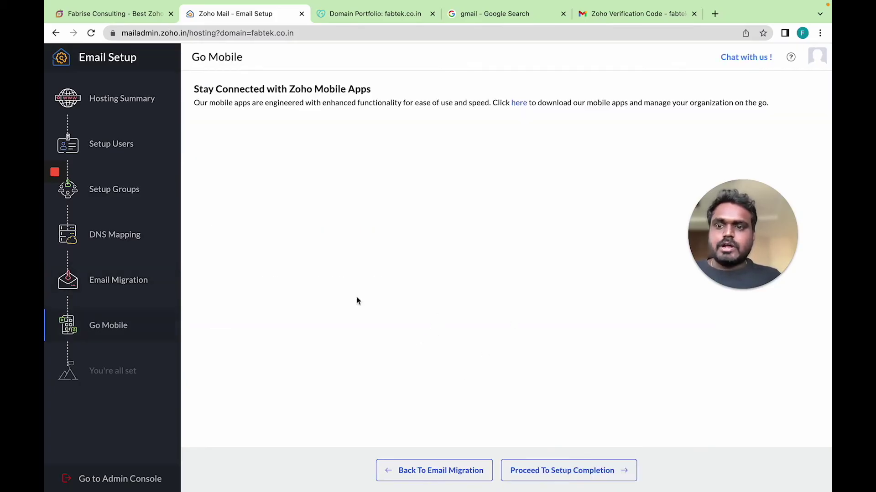
{"action": "left_click", "coordinate": [119, 321]}
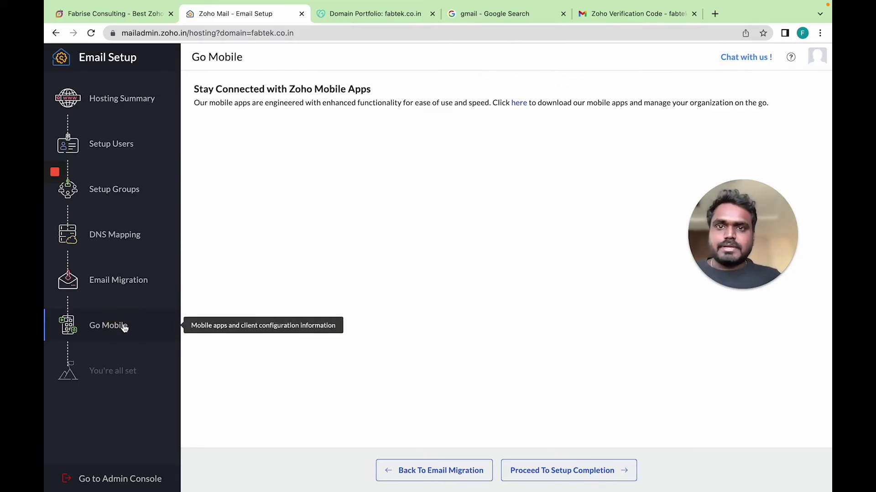
{"action": "left_click", "coordinate": [715, 14]}
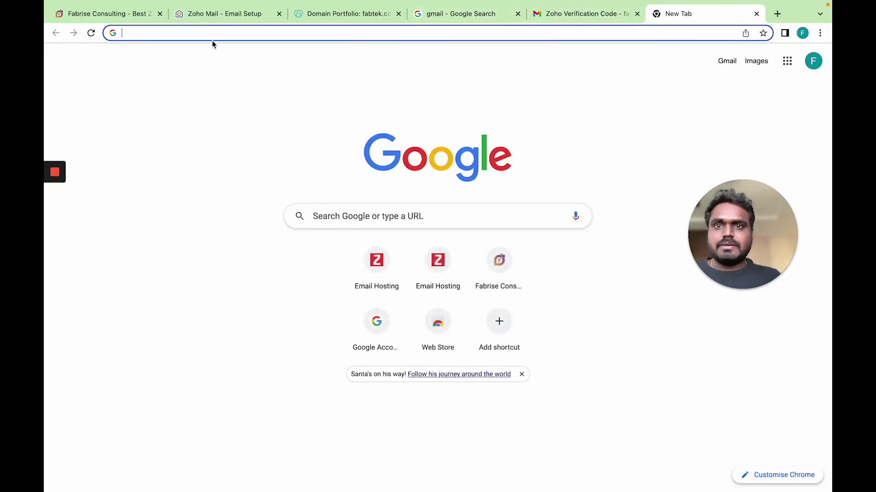
{"action": "left_click", "coordinate": [230, 14]}
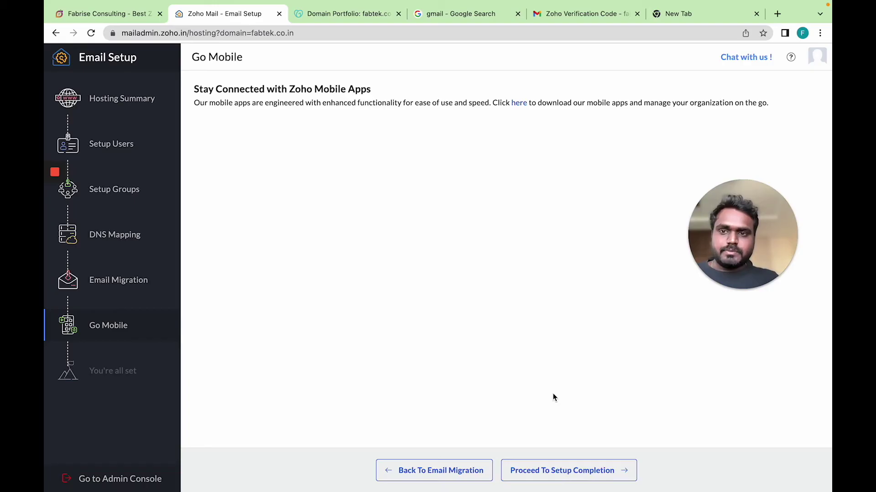
{"action": "left_click", "coordinate": [598, 470]}
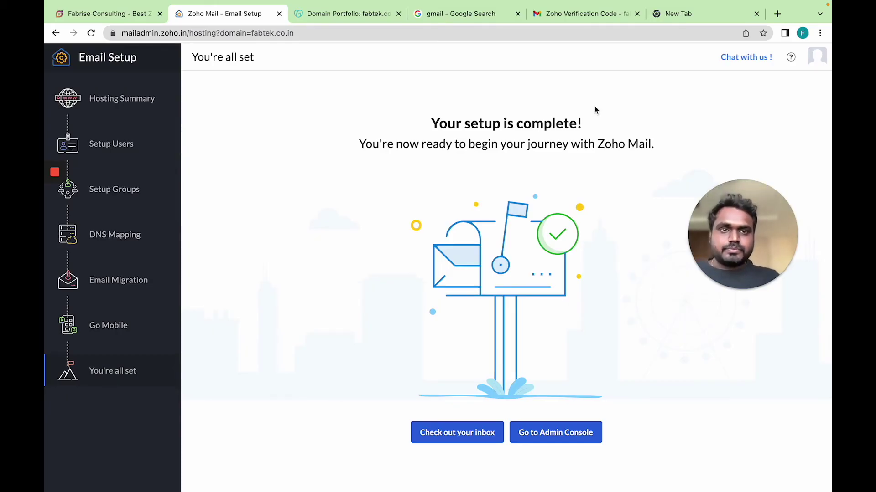
{"action": "left_click", "coordinate": [687, 14]}
- Load mail.zoho.in and step through the welcome tour slides to the final one
{"action": "type", "text": "mai"}
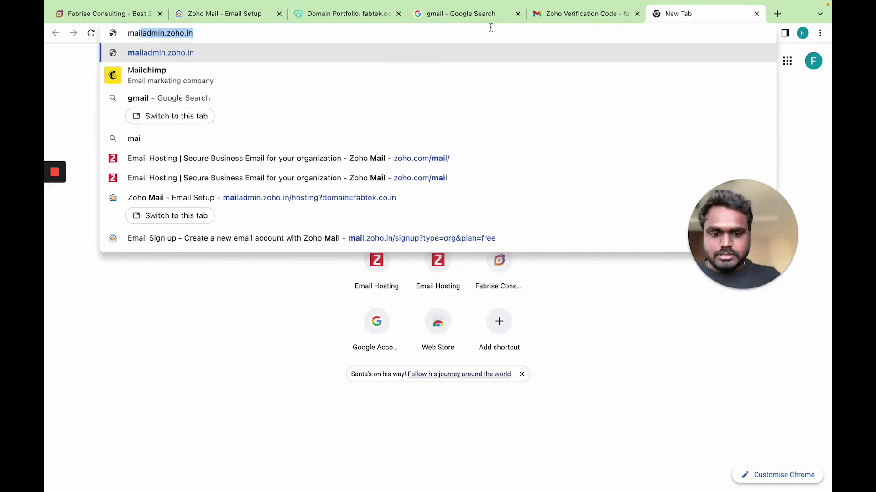
{"action": "type", "text": "l.zoho"}
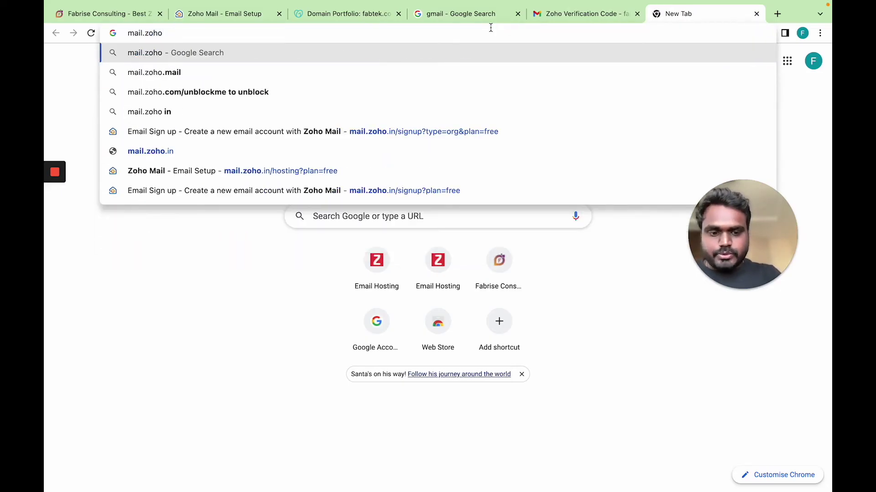
{"action": "type", "text": ".in"}
{"action": "key", "text": "Return"}
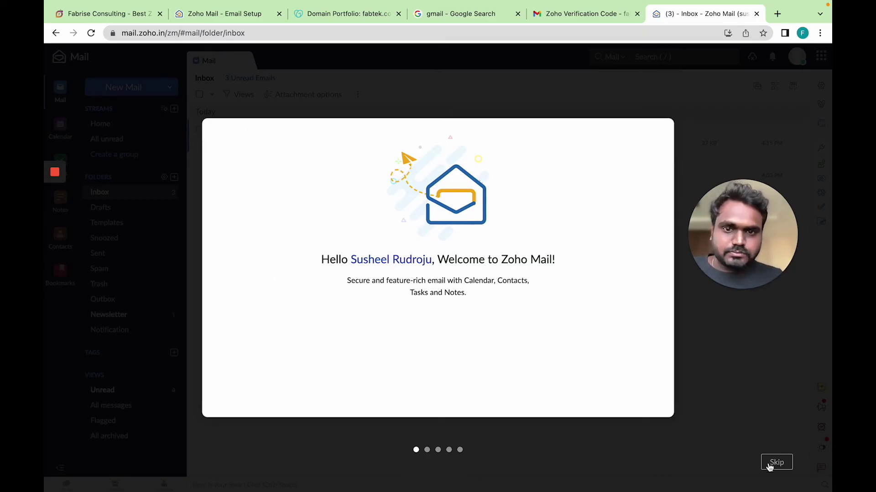
{"action": "left_click", "coordinate": [427, 451]}
{"action": "left_click", "coordinate": [437, 450]}
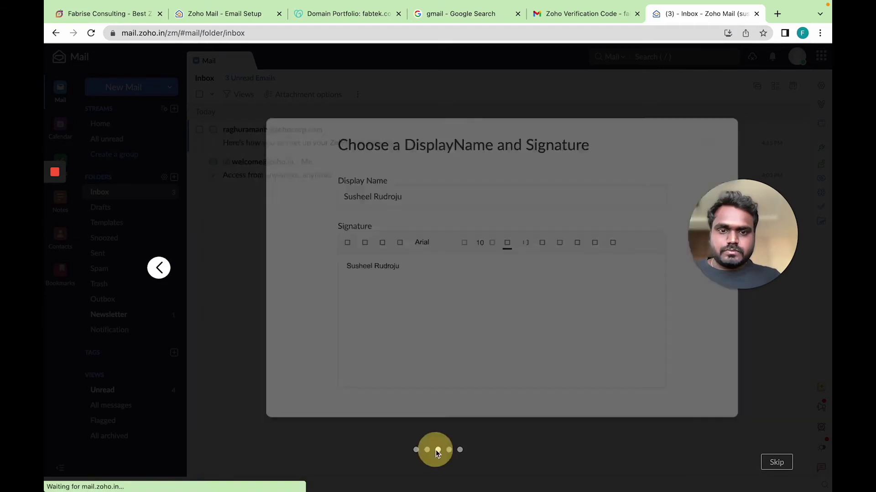
{"action": "left_click", "coordinate": [449, 451]}
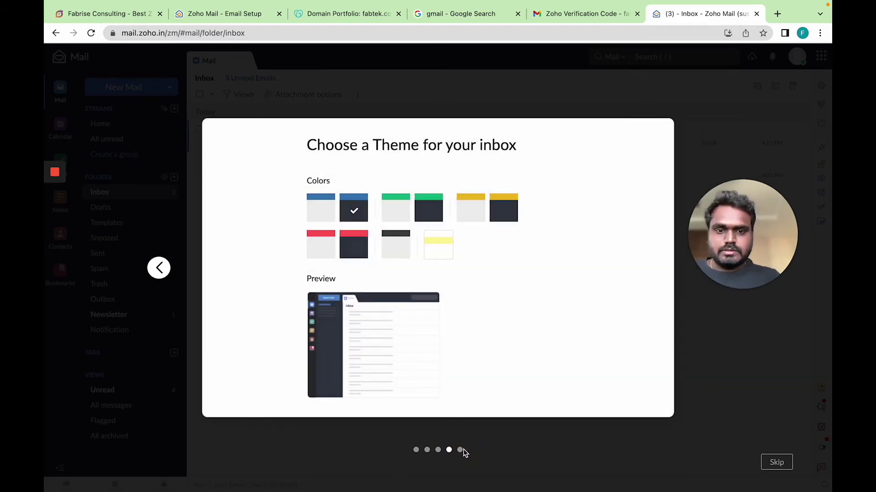
{"action": "left_click", "coordinate": [460, 450]}
{"action": "left_click", "coordinate": [775, 462]}
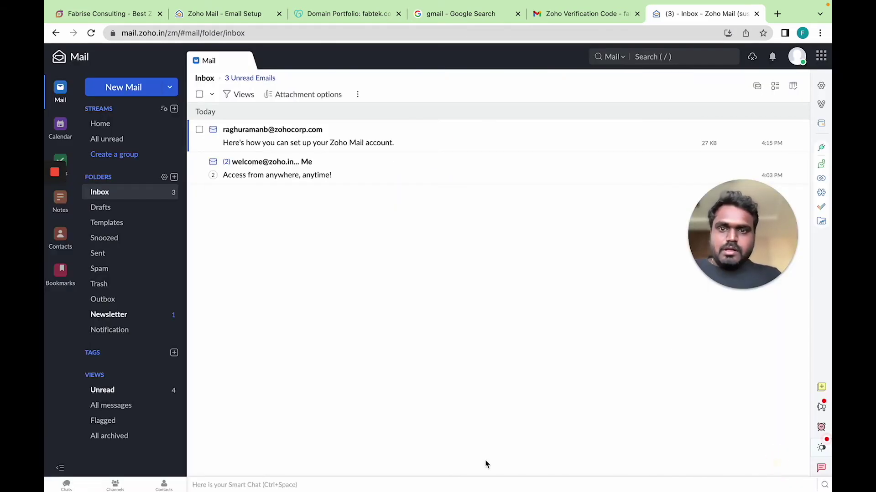
{"action": "left_click", "coordinate": [267, 174]}
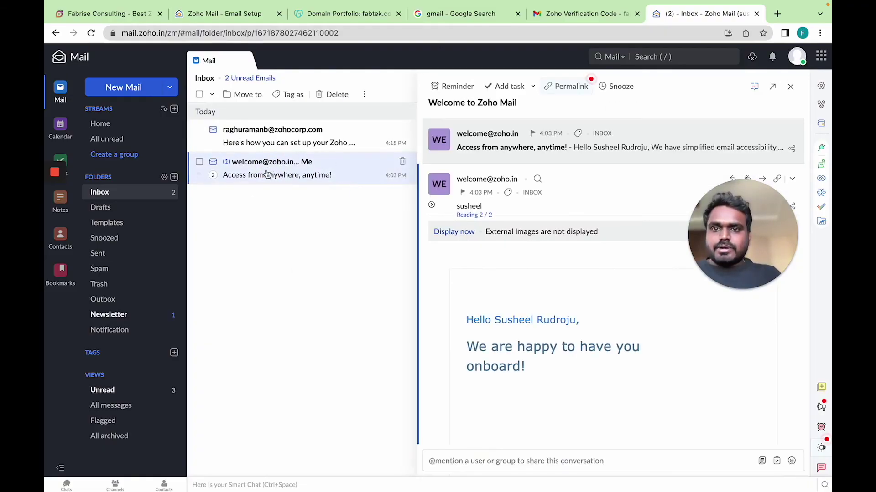
{"action": "left_click", "coordinate": [280, 145]}
{"action": "scroll", "coordinate": [573, 297], "scroll_direction": "down", "scroll_amount": 5}
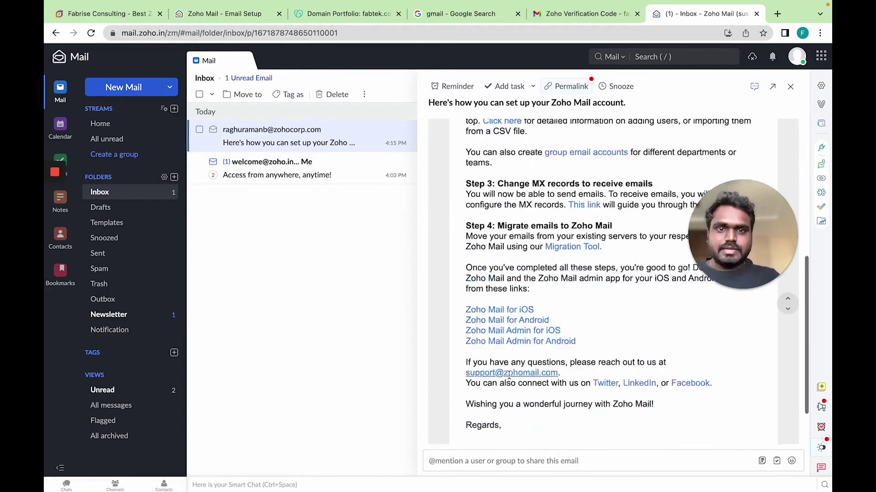
{"action": "scroll", "coordinate": [574, 296], "scroll_direction": "up", "scroll_amount": 5}
- Read the unread 'Welcome to Zoho Workplace!' and 'Access from anywhere, anytime!' emails, with Streams Home glanced at and closed
{"action": "left_click", "coordinate": [121, 127]}
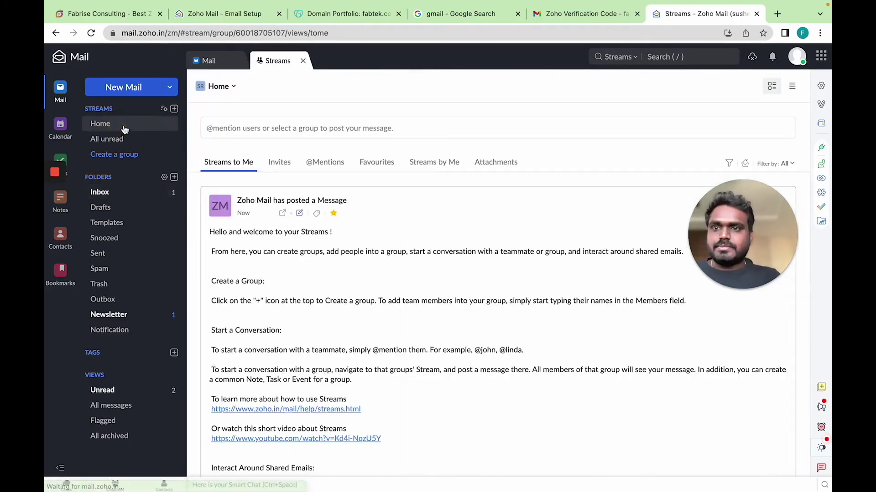
{"action": "left_click", "coordinate": [133, 392]}
{"action": "left_click", "coordinate": [264, 143]}
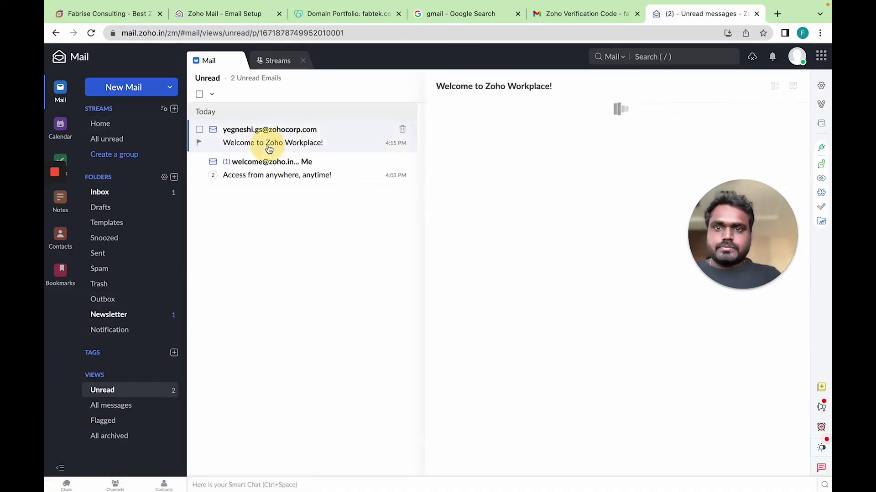
{"action": "left_click", "coordinate": [279, 173]}
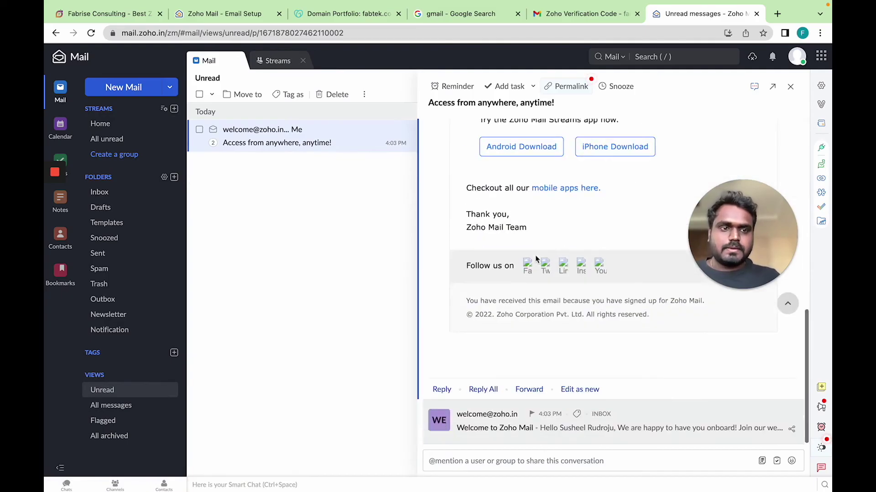
{"action": "left_click", "coordinate": [455, 187]}
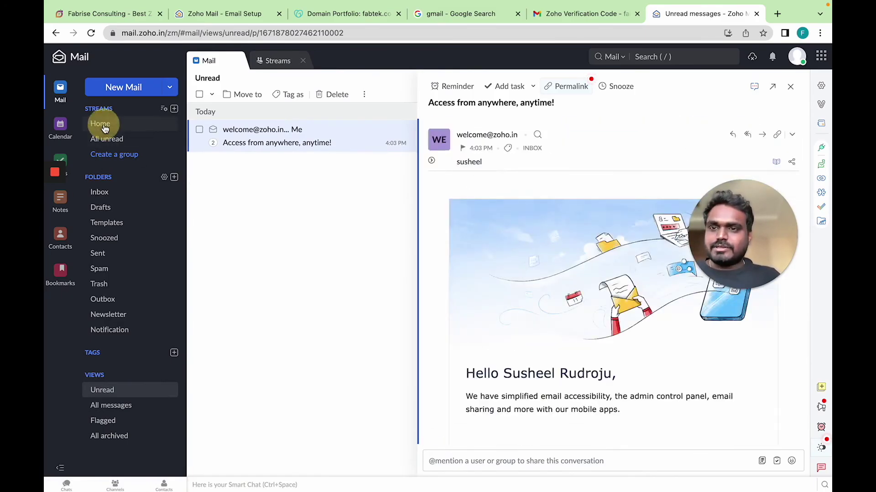
{"action": "left_click", "coordinate": [99, 124]}
{"action": "scroll", "coordinate": [316, 211], "scroll_direction": "down", "scroll_amount": 3}
{"action": "scroll", "coordinate": [316, 210], "scroll_direction": "up", "scroll_amount": 3}
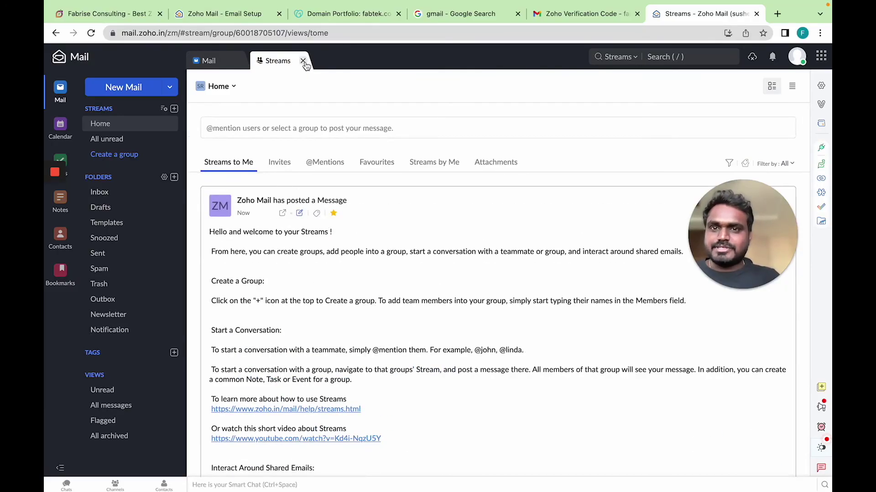
{"action": "left_click", "coordinate": [303, 61]}
- Read the Inbox setup instructions email with images loaded, then close the reading pane
{"action": "left_click", "coordinate": [107, 195]}
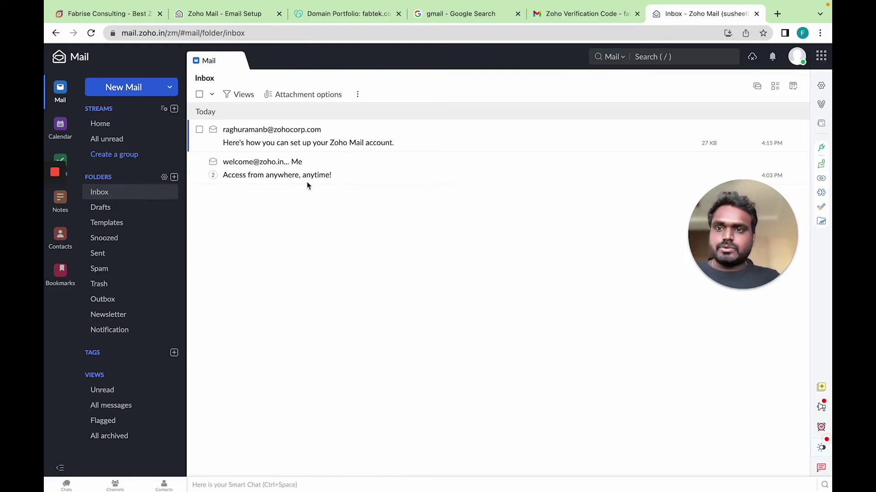
{"action": "left_click", "coordinate": [296, 139]}
{"action": "left_click", "coordinate": [461, 182]}
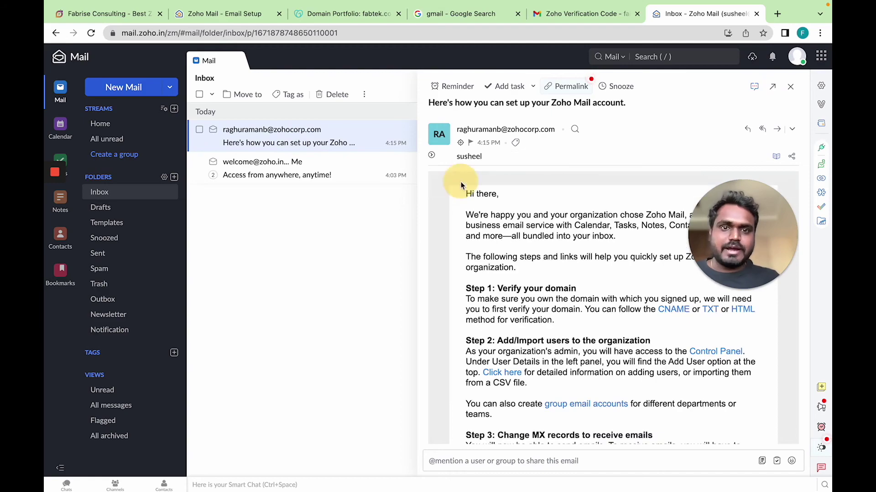
{"action": "left_click", "coordinate": [790, 87]}
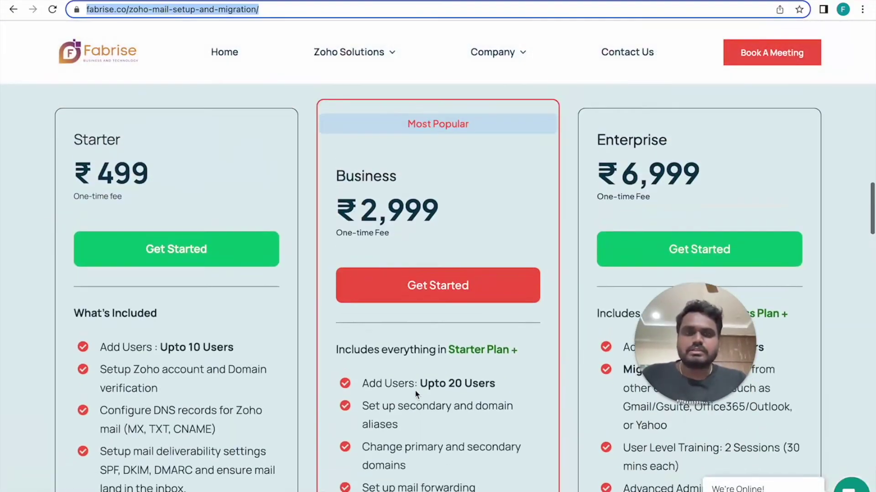
{"action": "scroll", "coordinate": [415, 393], "scroll_direction": "up", "scroll_amount": 4}
{"action": "scroll", "coordinate": [415, 394], "scroll_direction": "up", "scroll_amount": 5}
{"action": "scroll", "coordinate": [415, 394], "scroll_direction": "down", "scroll_amount": 8}
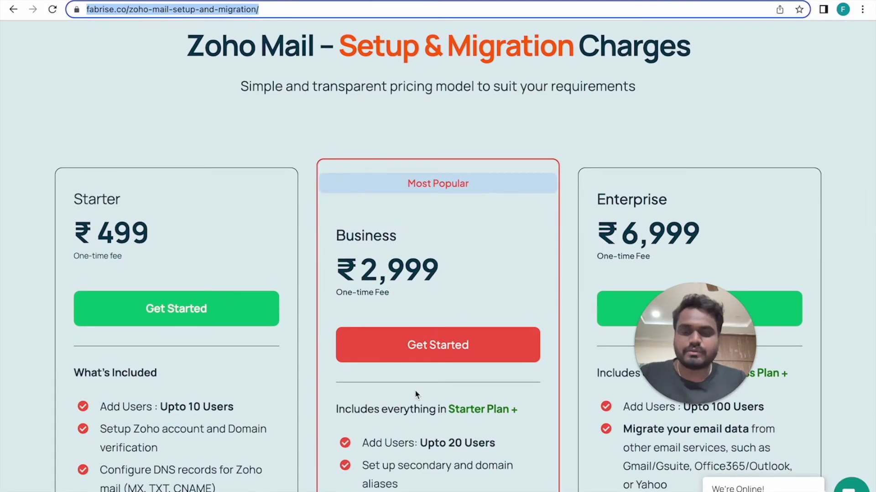
{"action": "key", "text": "BackSpace"}
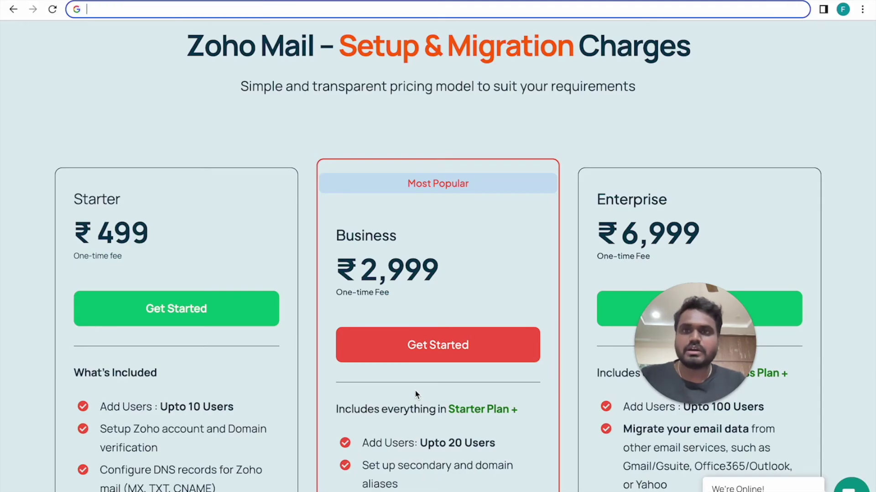
{"action": "type", "text": "https://fabrise.co/zoho-mail-setup-and-migration/"}
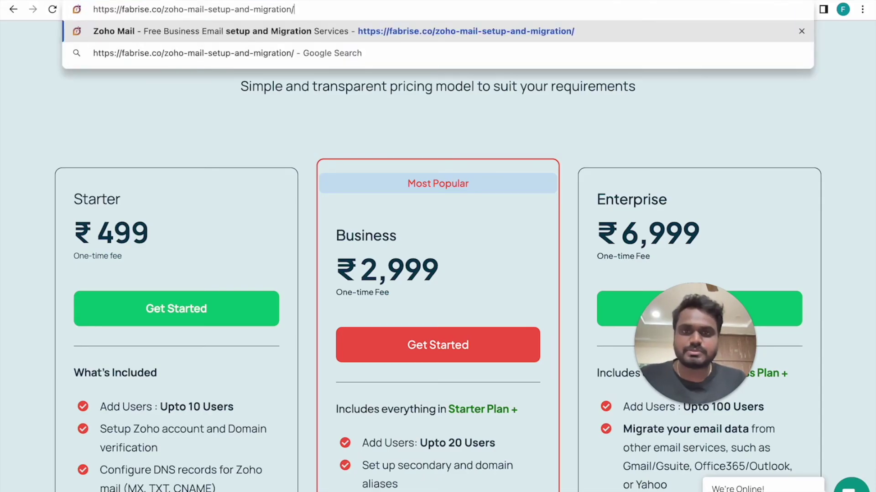
{"action": "left_click", "coordinate": [303, 153]}
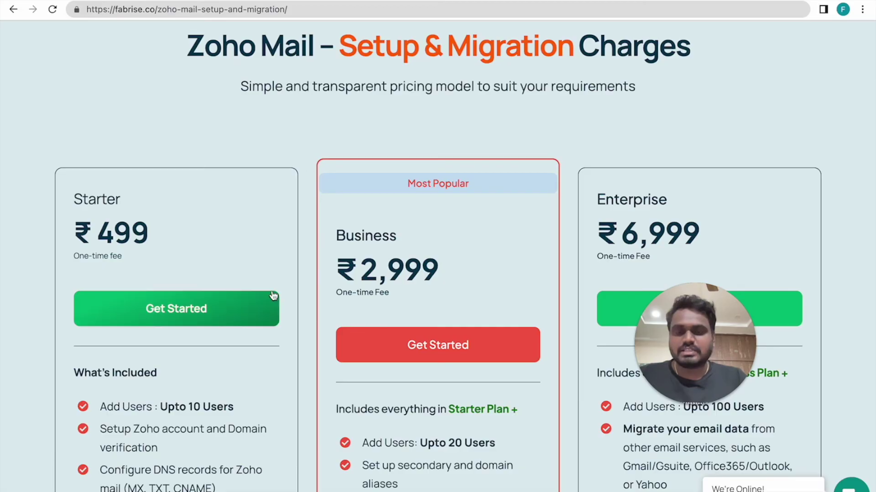
{"action": "scroll", "coordinate": [273, 295], "scroll_direction": "down", "scroll_amount": 1}
{"action": "scroll", "coordinate": [273, 295], "scroll_direction": "down", "scroll_amount": 3}
{"action": "scroll", "coordinate": [255, 274], "scroll_direction": "up", "scroll_amount": 10}
{"action": "scroll", "coordinate": [256, 274], "scroll_direction": "up", "scroll_amount": 10}
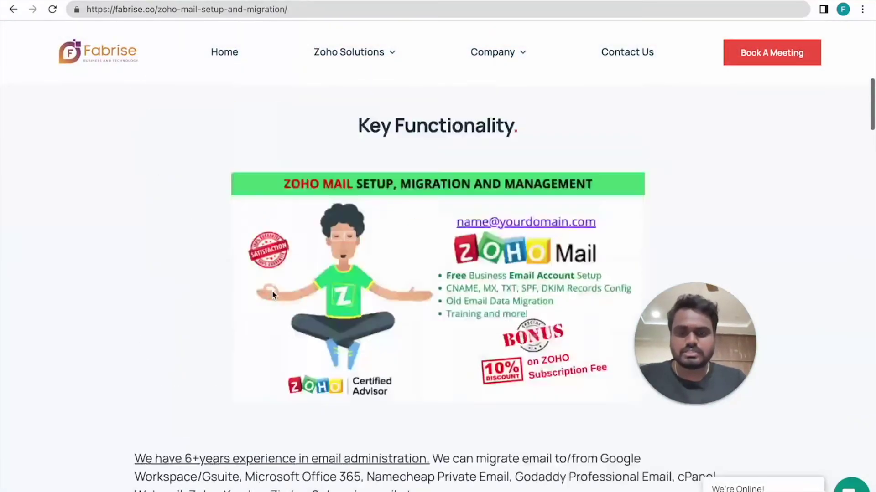
{"action": "scroll", "coordinate": [255, 274], "scroll_direction": "up", "scroll_amount": 5}
{"action": "mouse_move", "coordinate": [426, 491]}
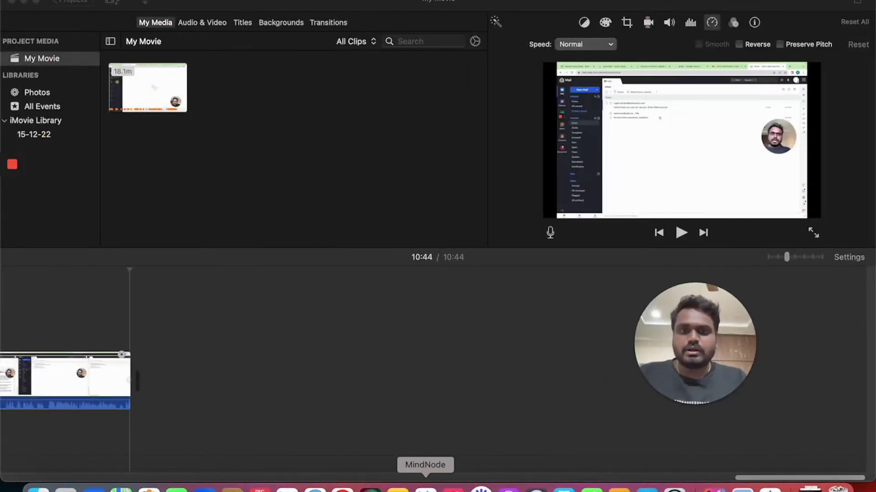
- Switch to MindNode and expand Admin Level Training into its three subtopics
{"action": "left_click", "coordinate": [425, 487]}
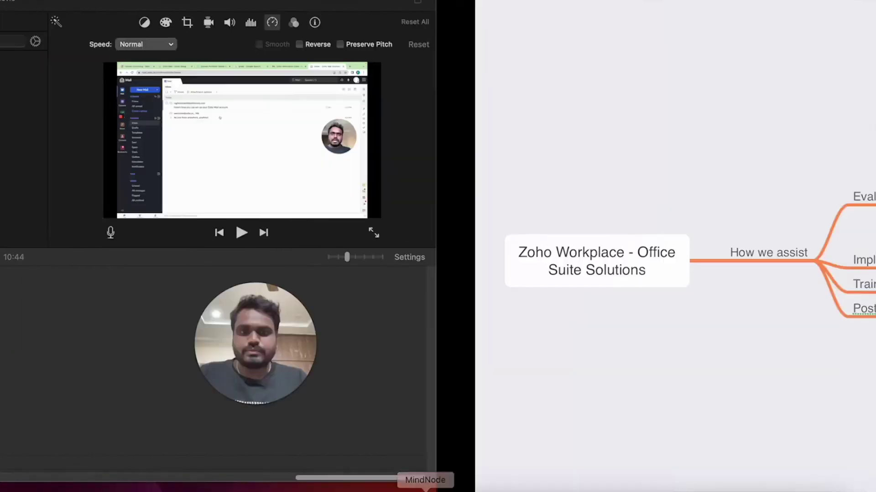
{"action": "mouse_move", "coordinate": [440, 316]}
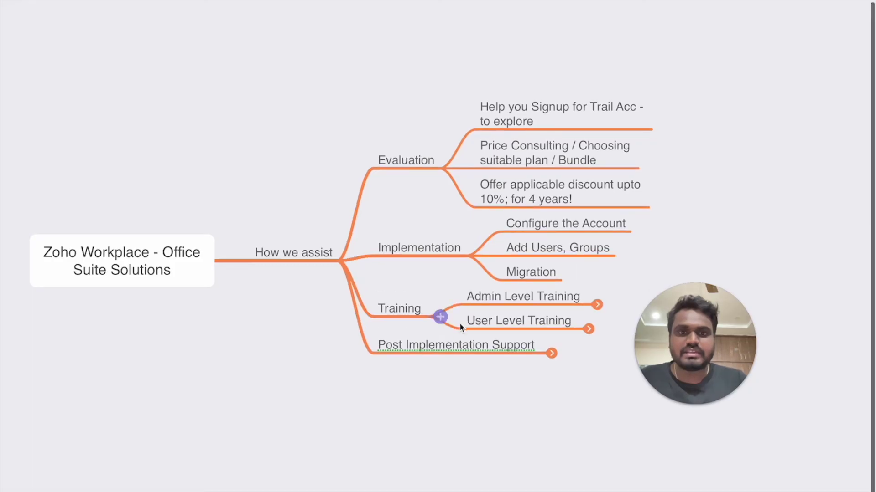
{"action": "left_click", "coordinate": [597, 305]}
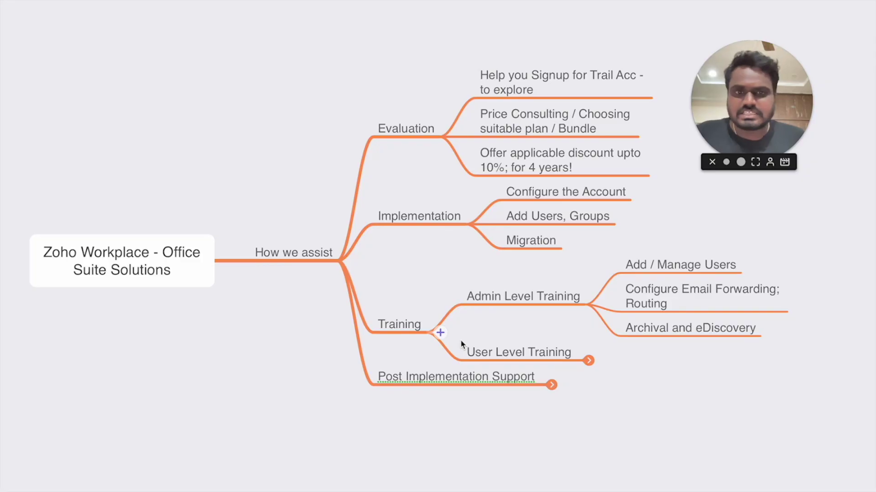
- Expand the User Level Training and Post Implementation Support nodes in the mind map
{"action": "left_click", "coordinate": [588, 361]}
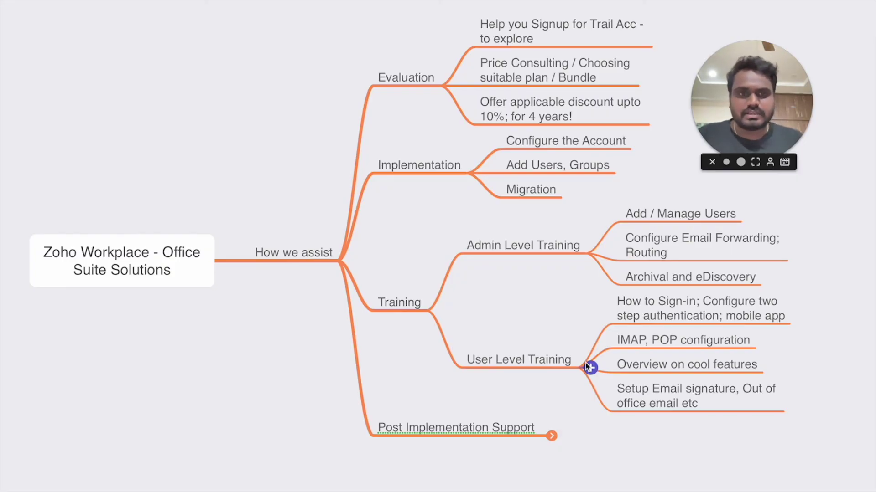
{"action": "left_click", "coordinate": [552, 437]}
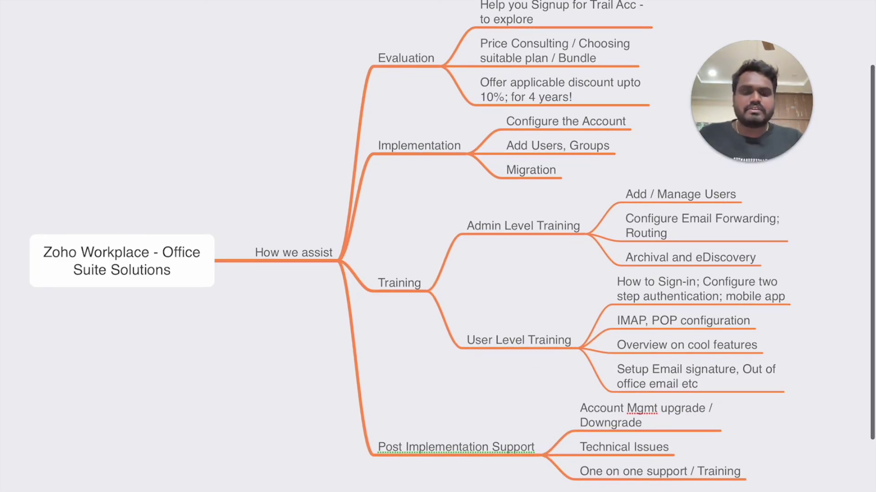